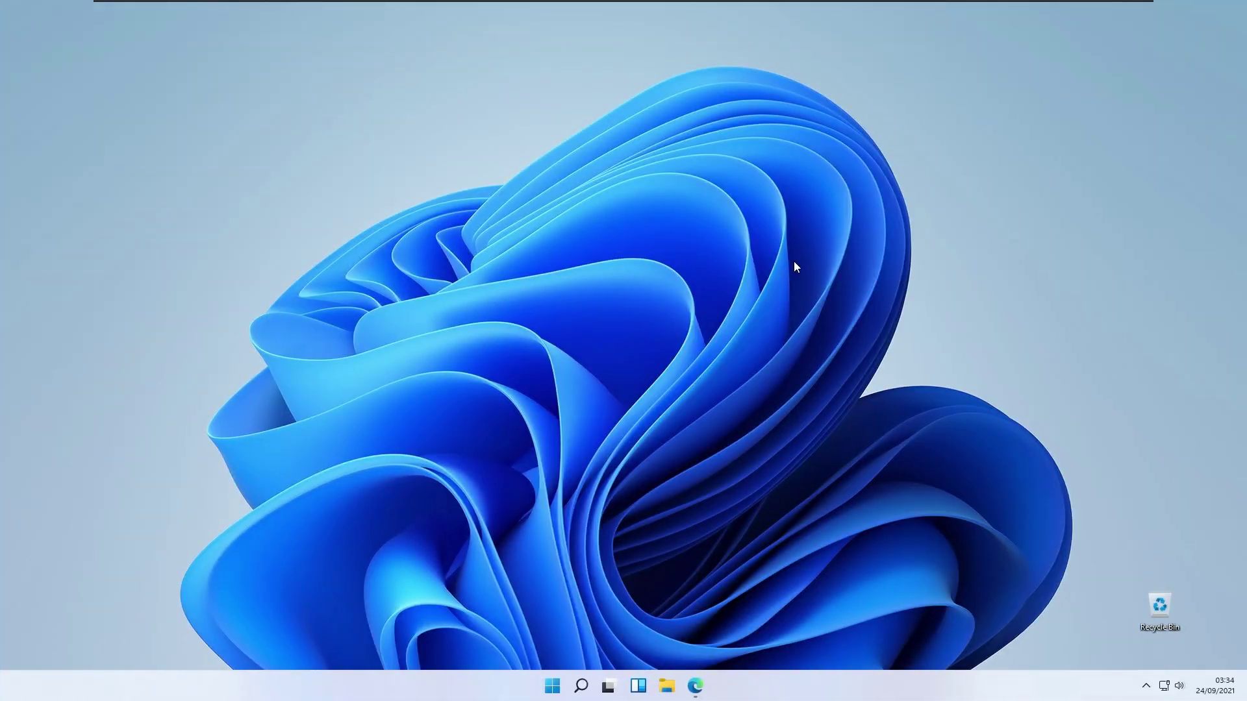
Step: Download the 'windows 7 cursor pack for xp' from DeviantArt in Edge, then minimize the browser
left_click(695, 686)
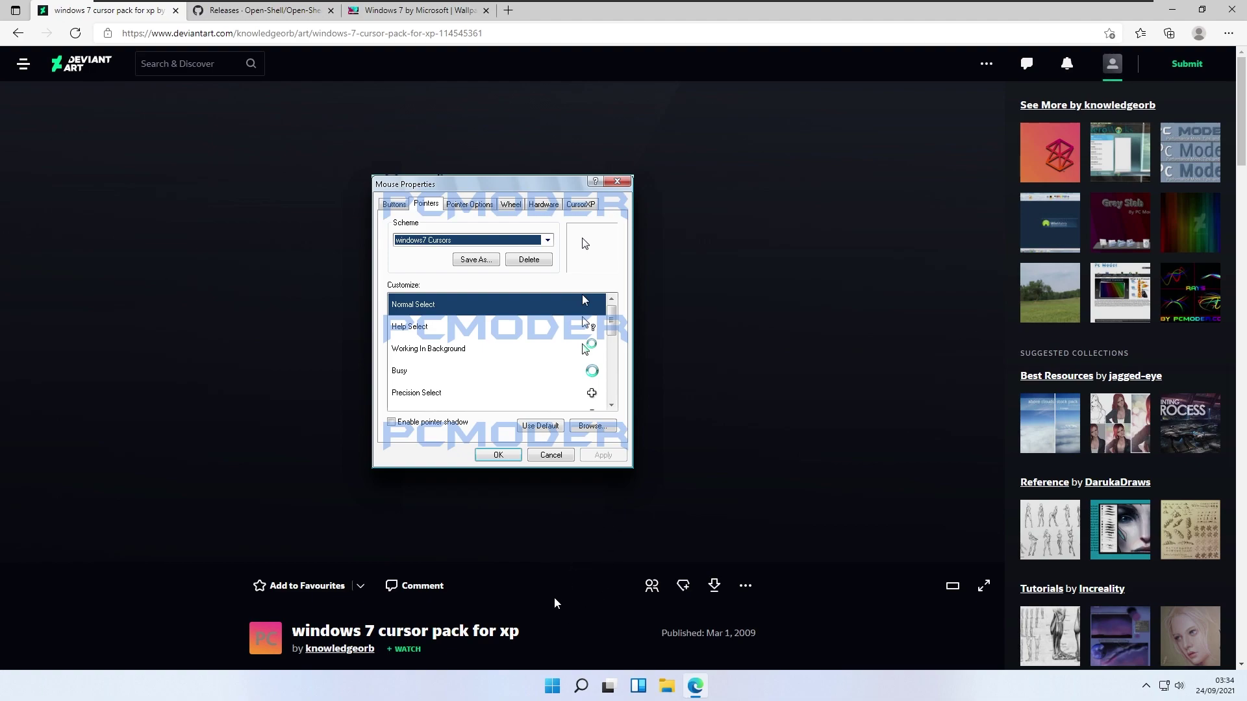
left_click(715, 588)
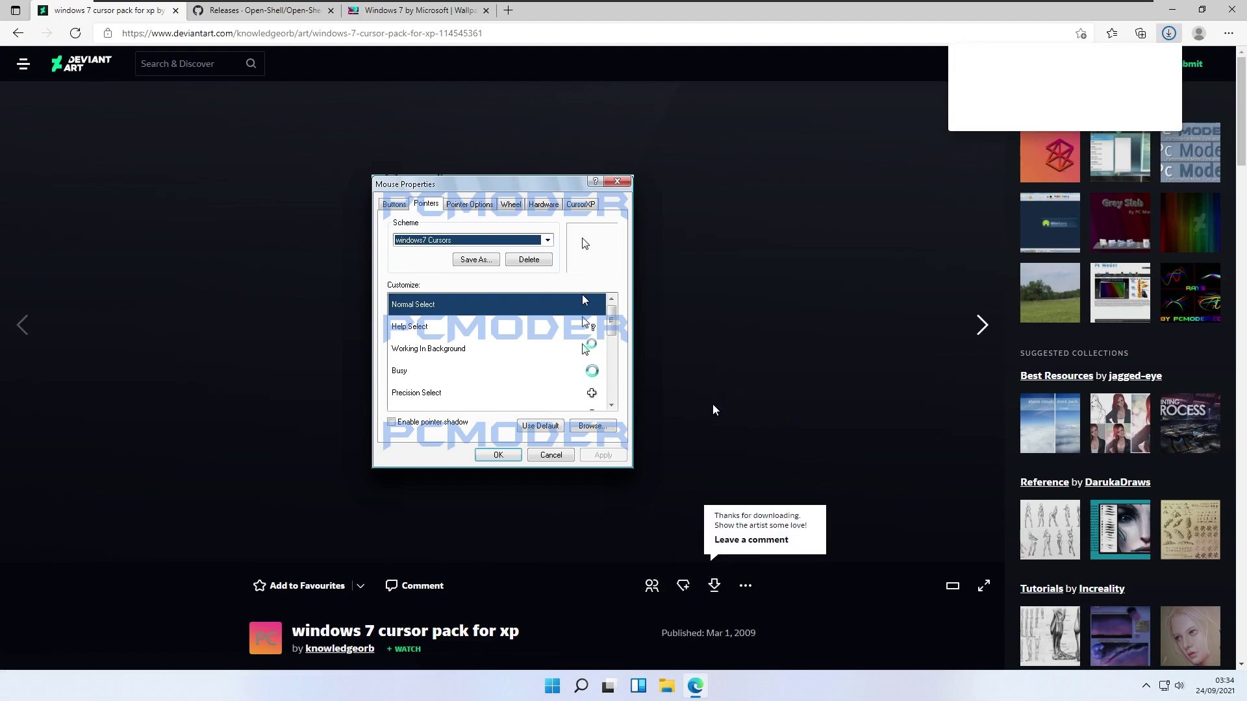
left_click(1165, 14)
Step: Extract the downloaded cursor pack zip in Downloads into its suggested folder
key("super+e")
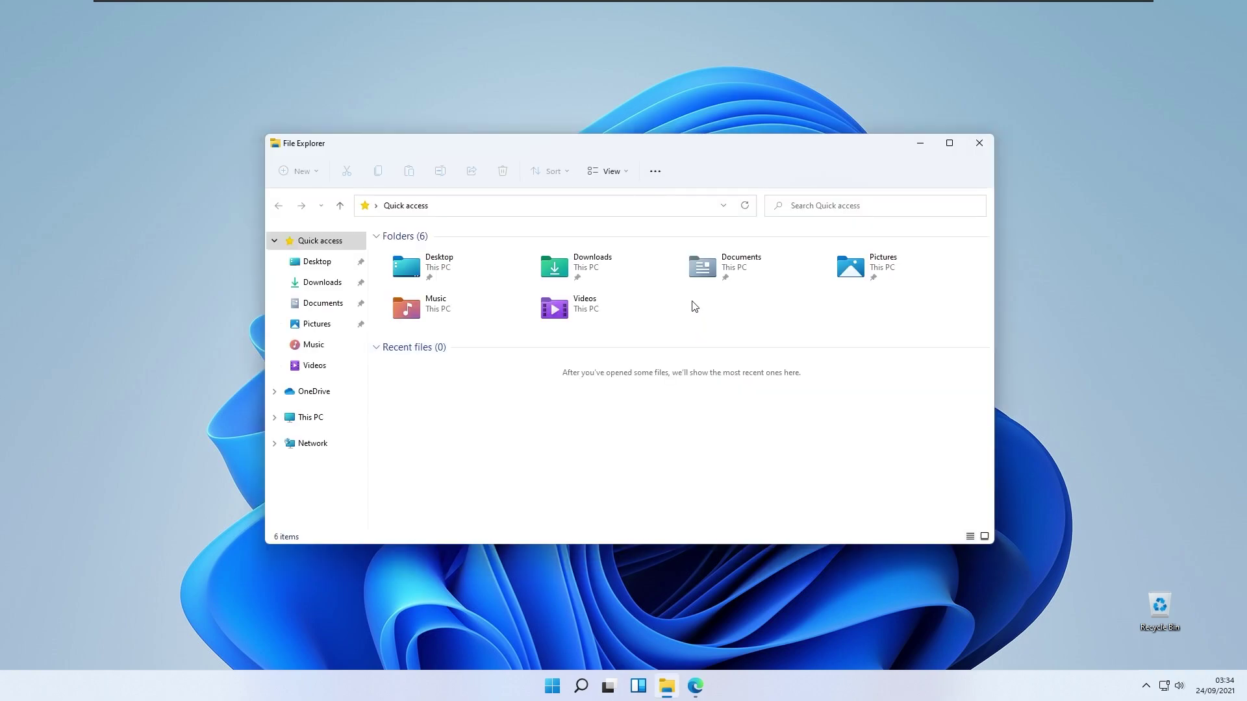
double_click(644, 263)
left_click(505, 280)
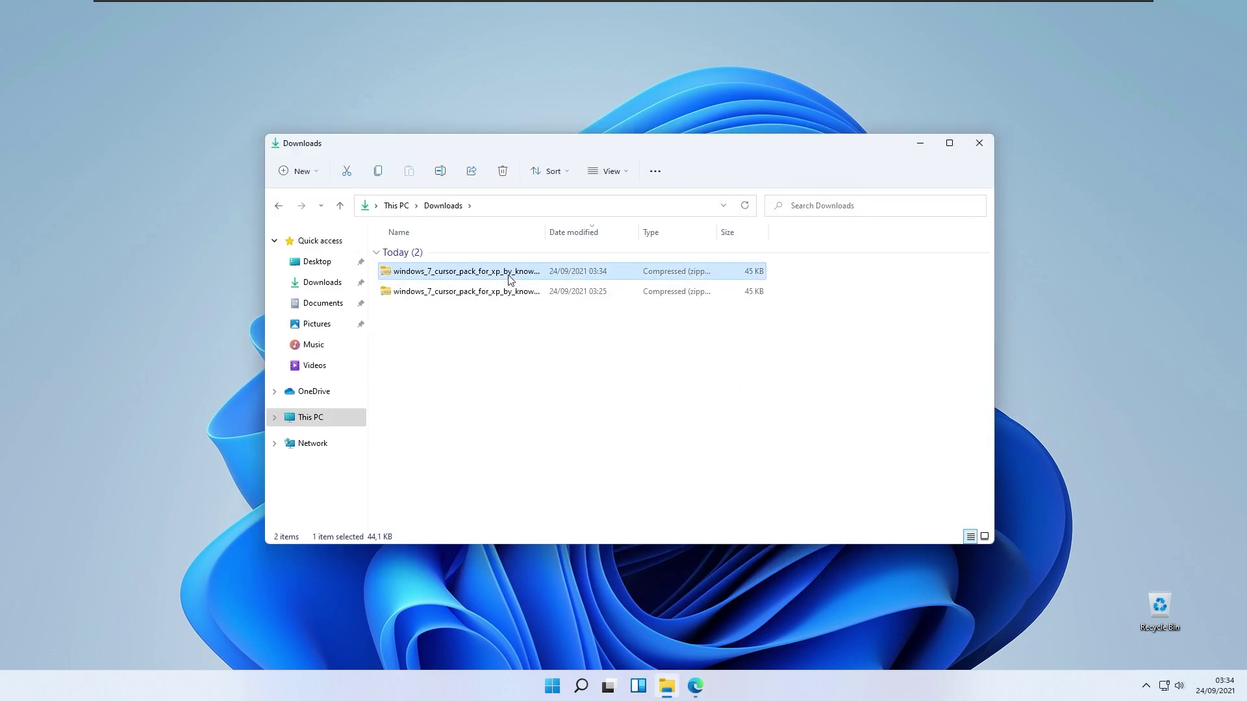
right_click(513, 279)
left_click(592, 384)
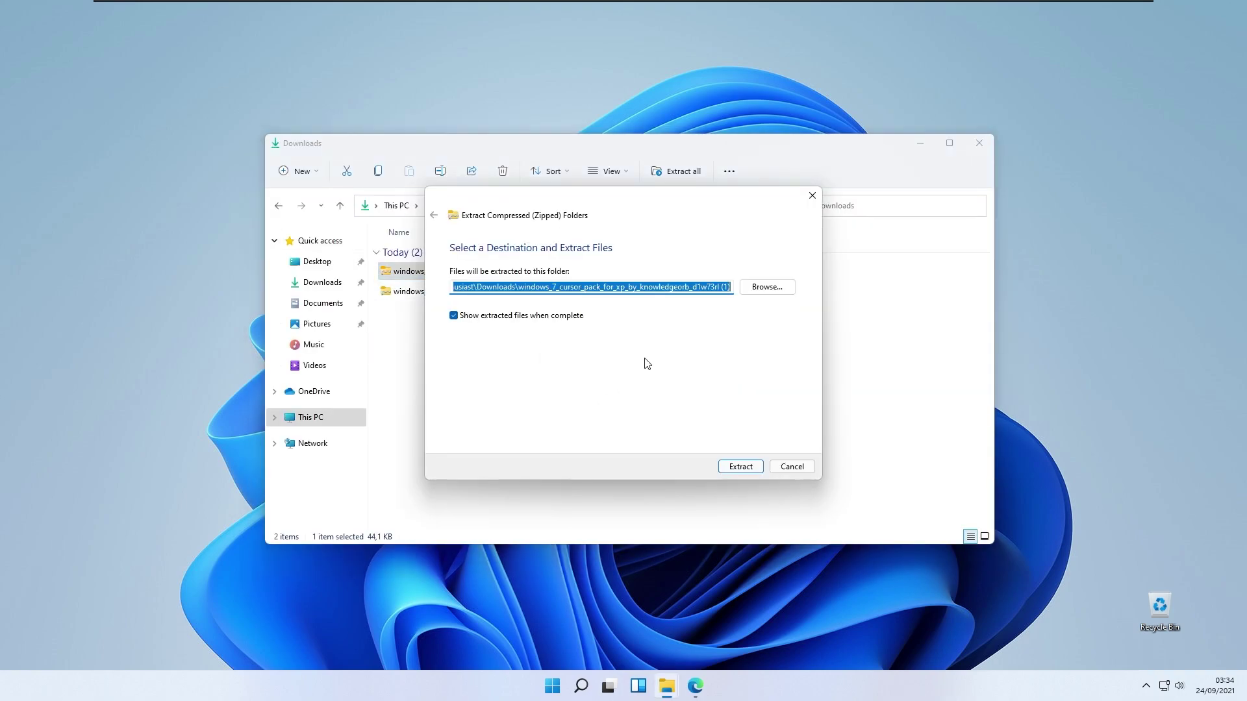
left_click(745, 468)
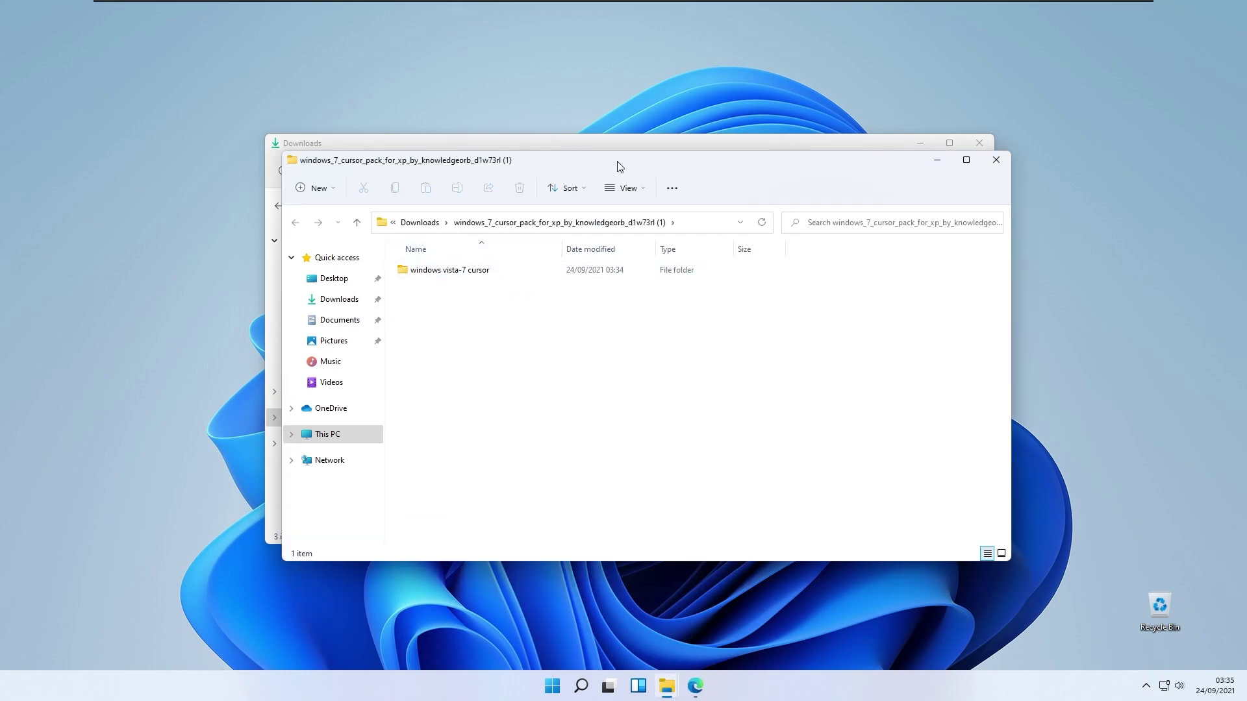
Step: Install the cursors from Install.inf in the windows vista-7 folder, accepting the security prompts
double_click(530, 274)
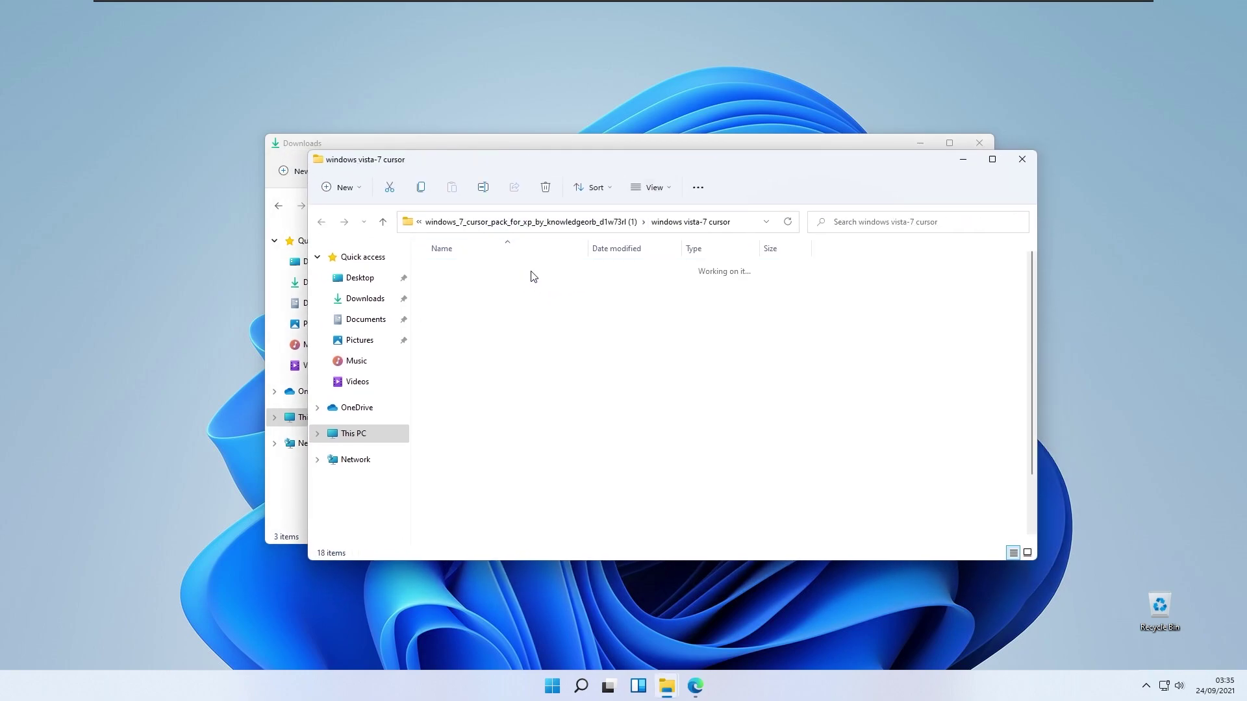
left_click_drag(609, 170, 619, 157)
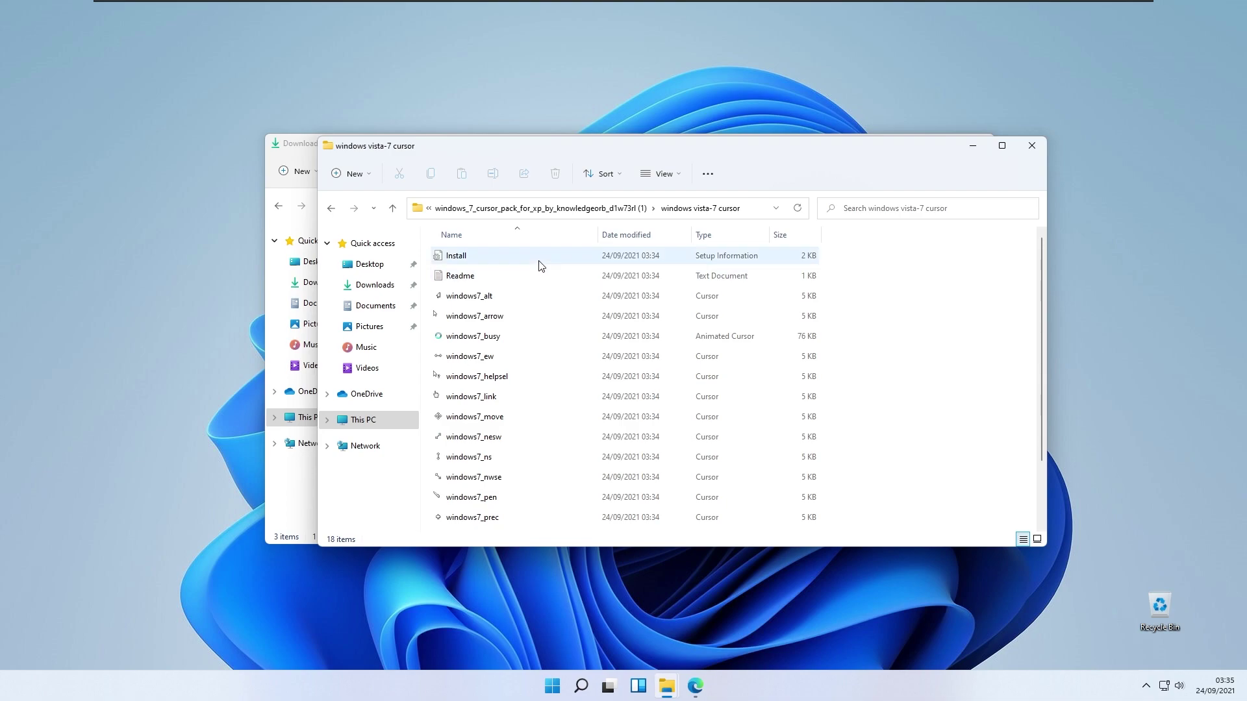
left_click(511, 266)
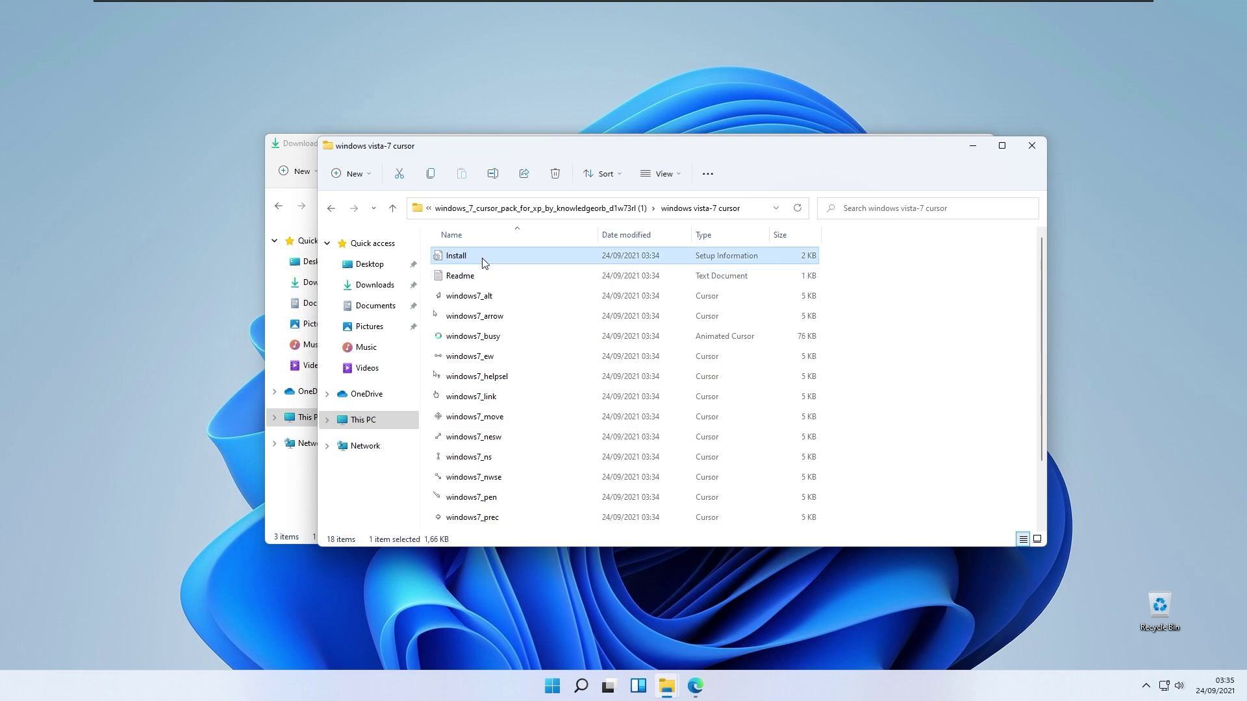
right_click(483, 262)
left_click(563, 411)
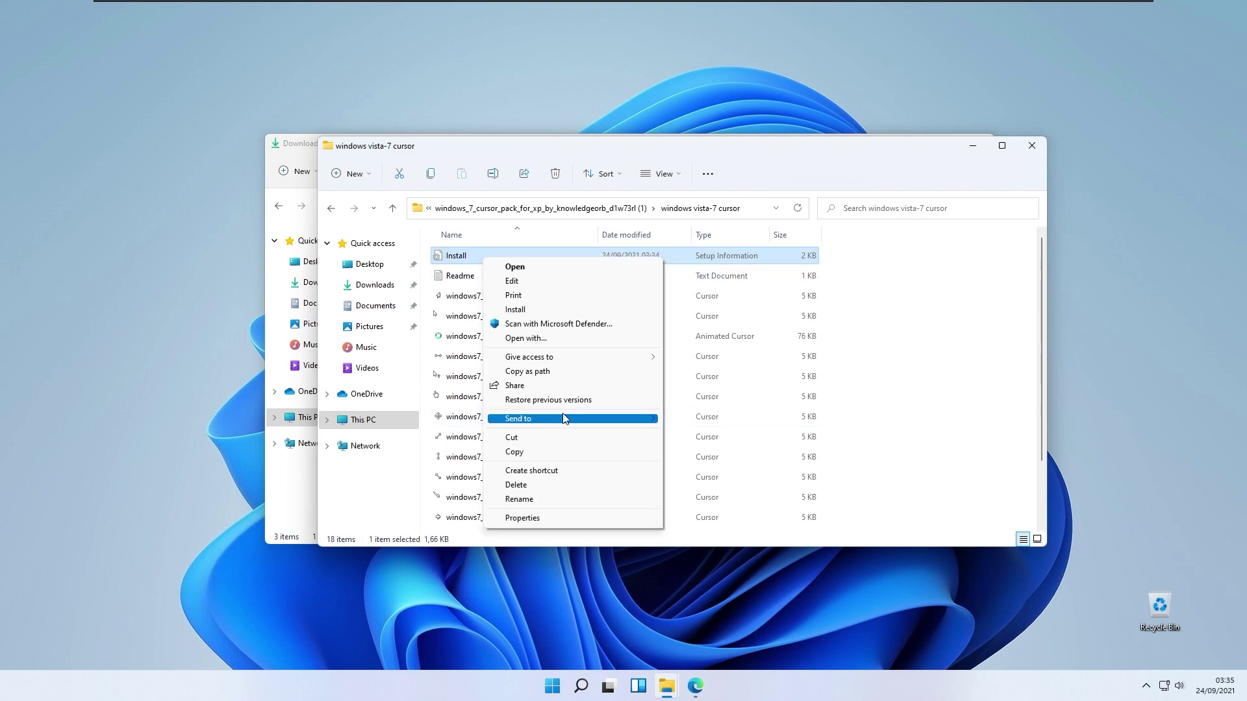
left_click(556, 309)
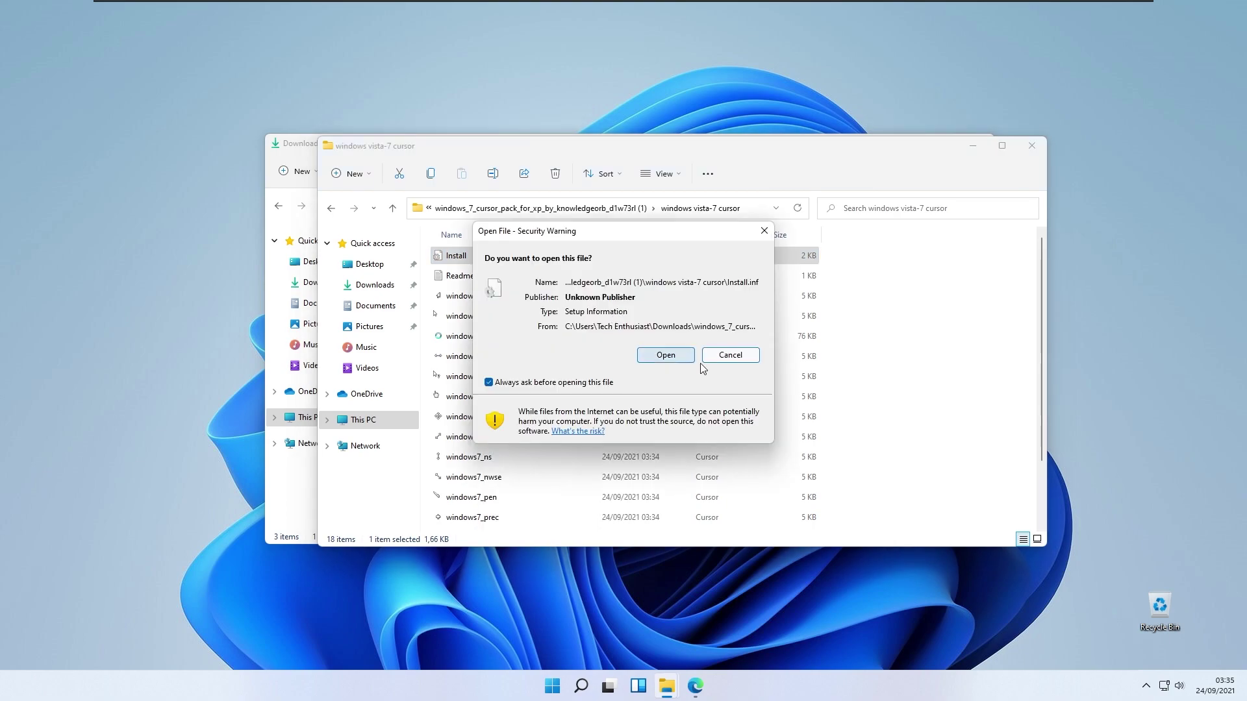
left_click(686, 357)
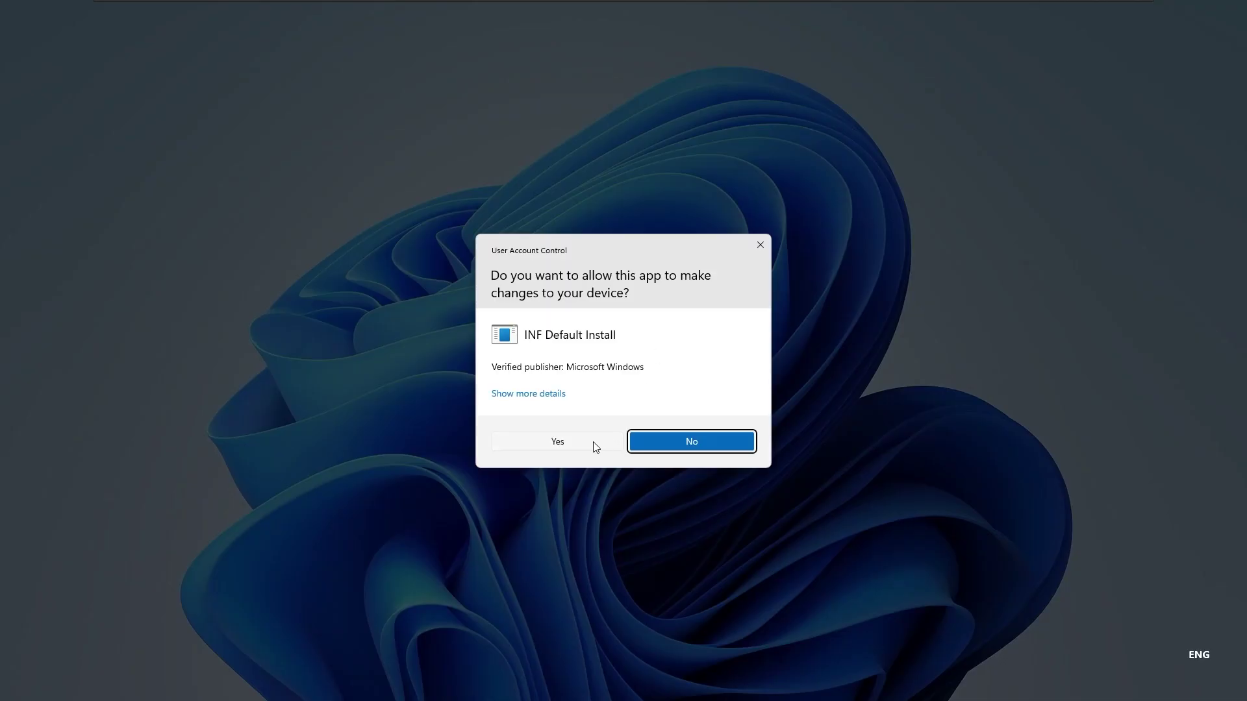
left_click(595, 445)
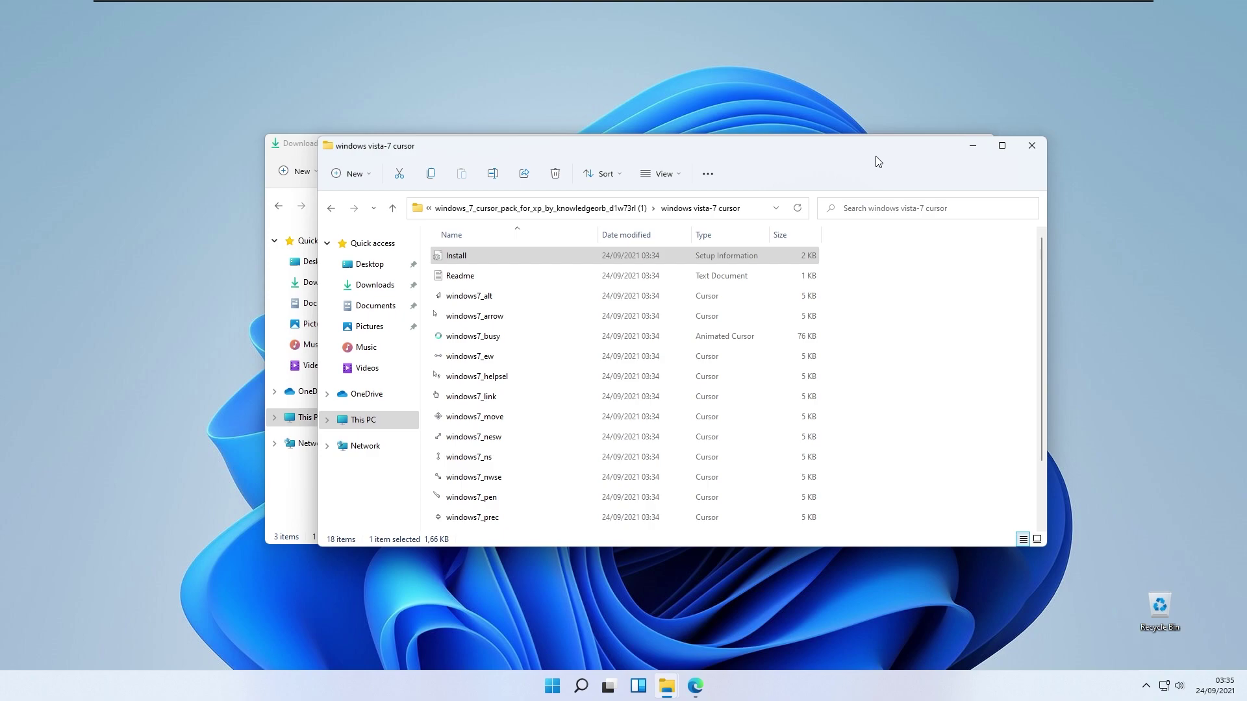
Step: Search 'cursor' and apply the windows7 Cursors pointer scheme in Mouse Properties
left_click(556, 686)
type("cursor")
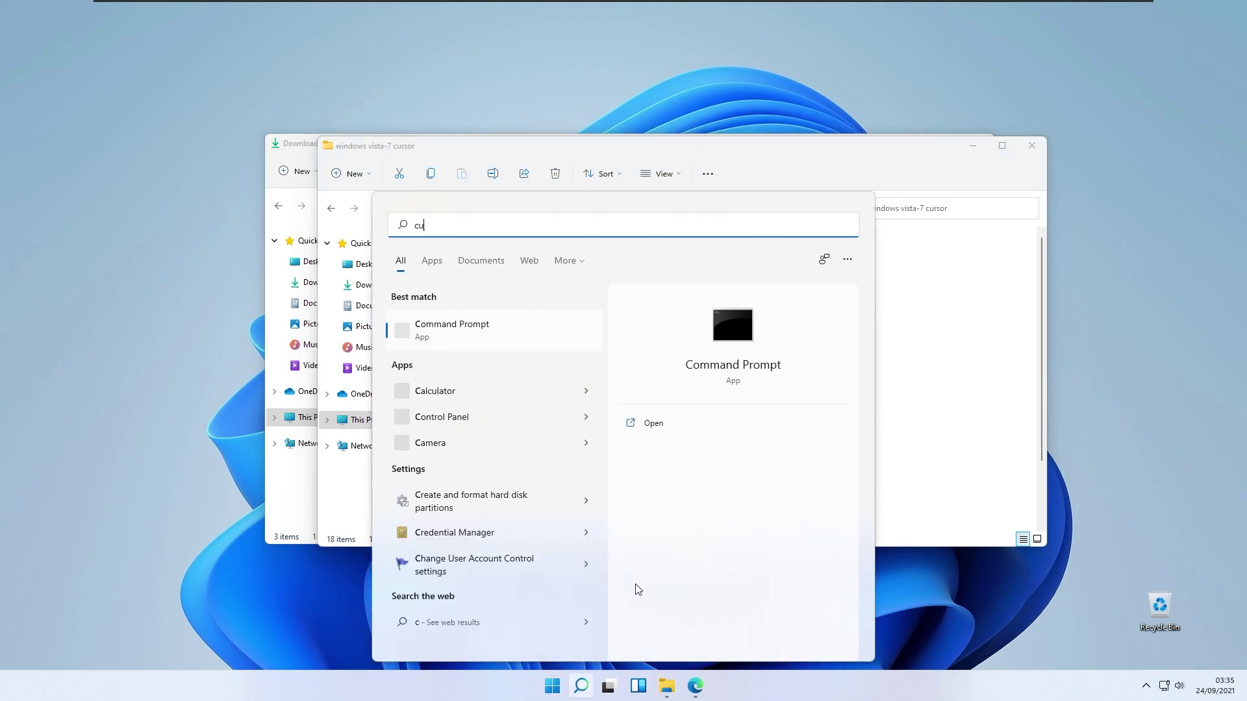
left_click(509, 538)
left_click_drag(214, 47, 531, 145)
left_click(294, 115)
left_click(510, 204)
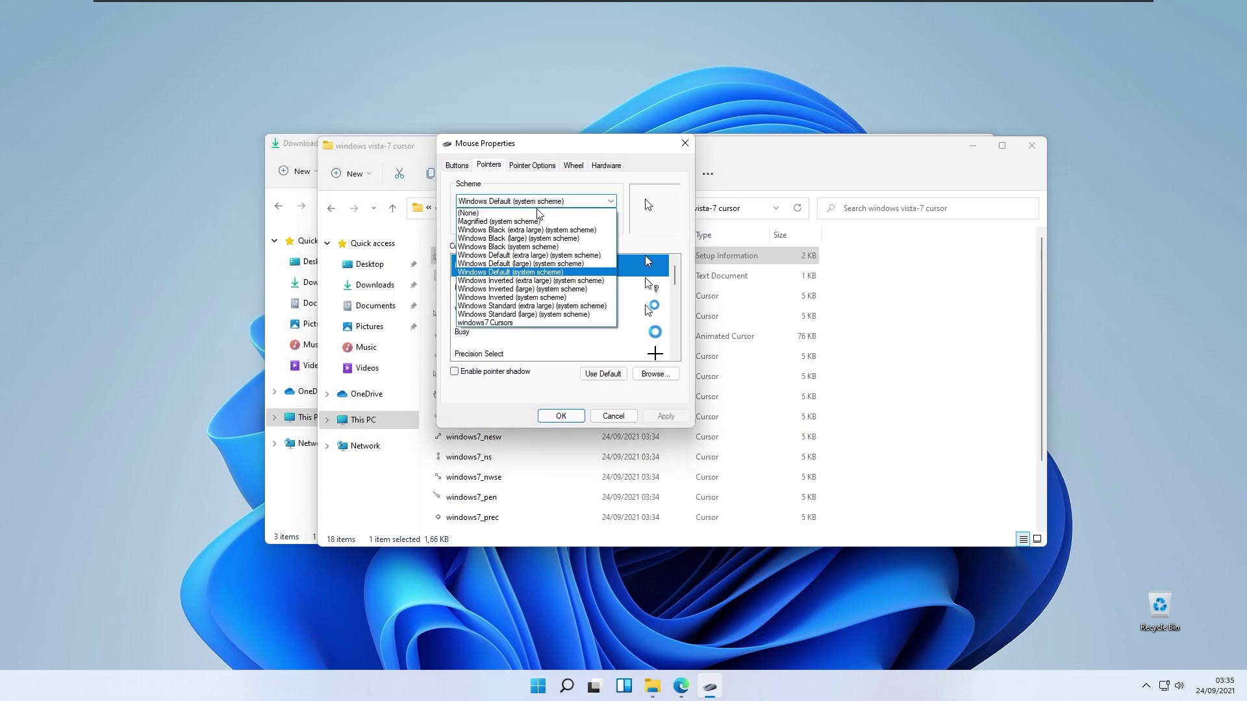
left_click(519, 323)
left_click(676, 419)
left_click(676, 389)
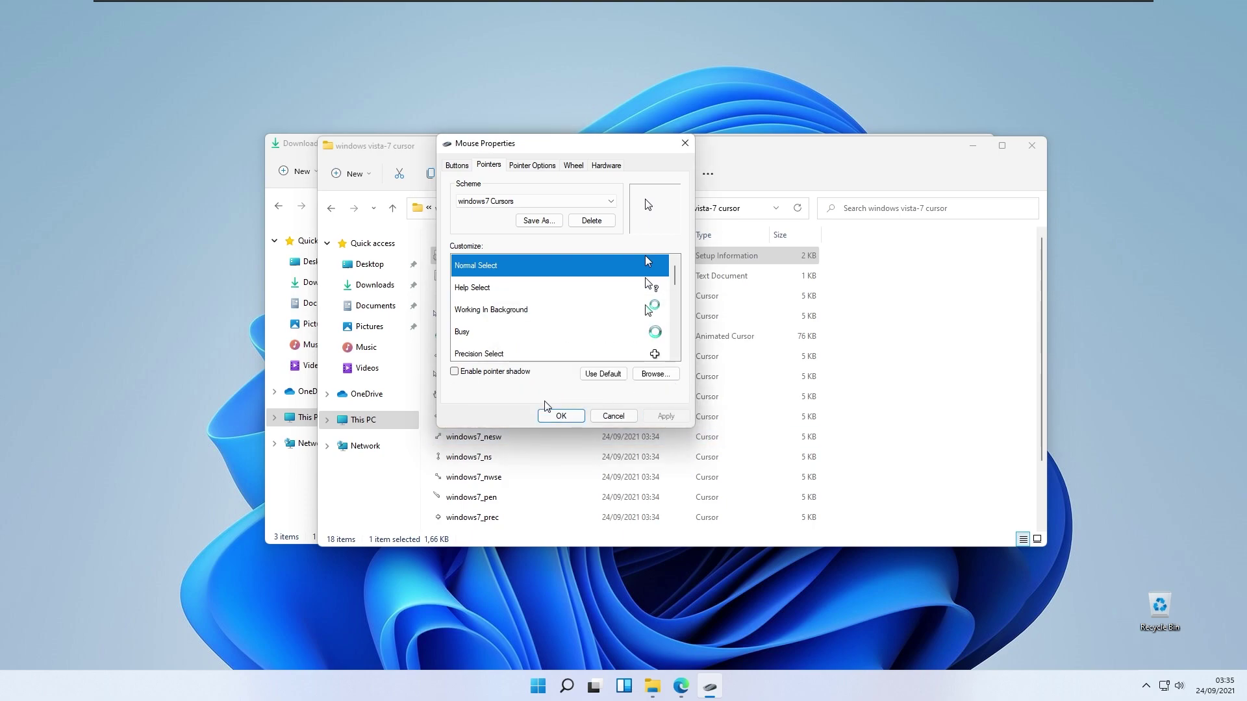
left_click(557, 416)
Step: Close the cursor folder and Downloads Explorer windows
left_click(157, 395)
left_click(1031, 145)
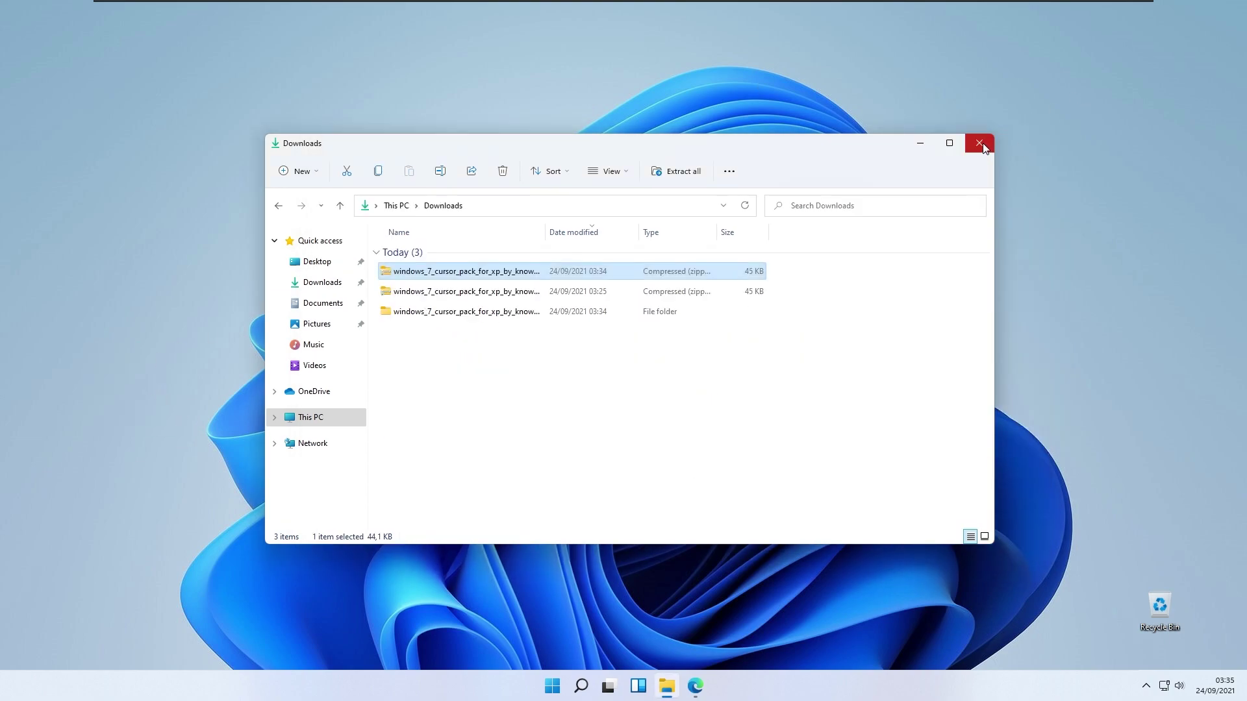
left_click(980, 145)
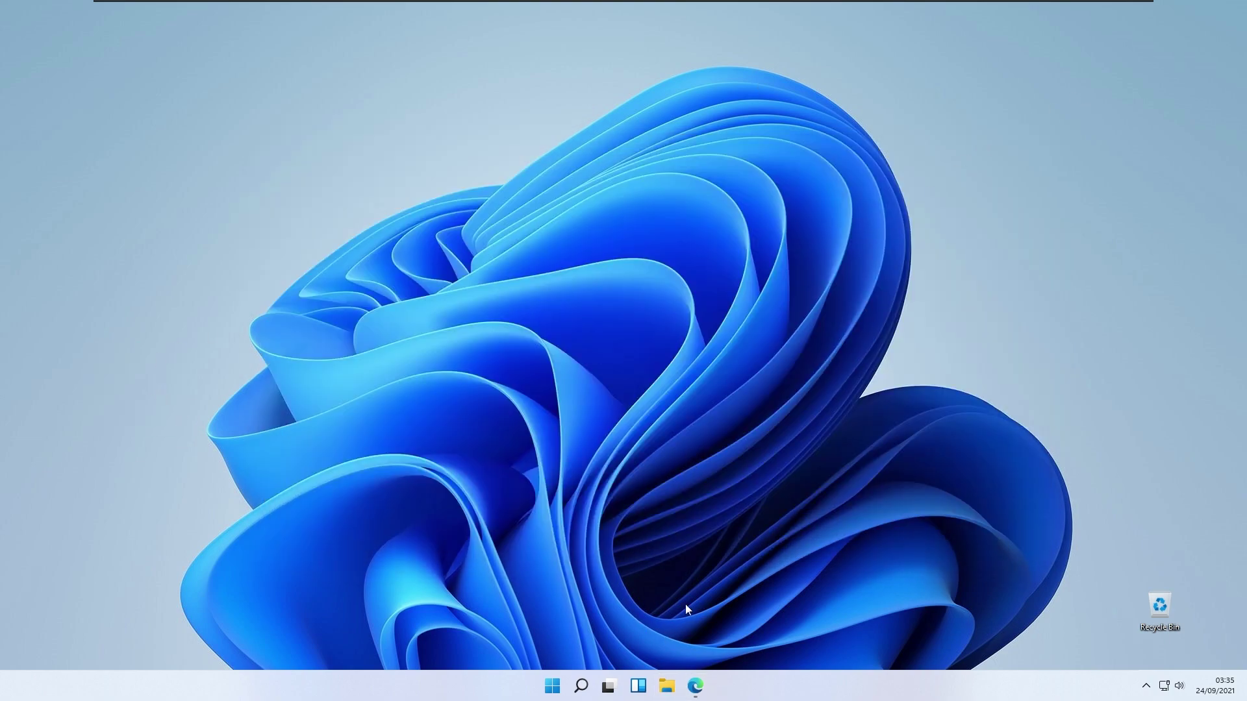
Step: Download OpenShellSetup_4_4_169.exe from the Open-Shell Releases tab, then minimize Edge
left_click(696, 686)
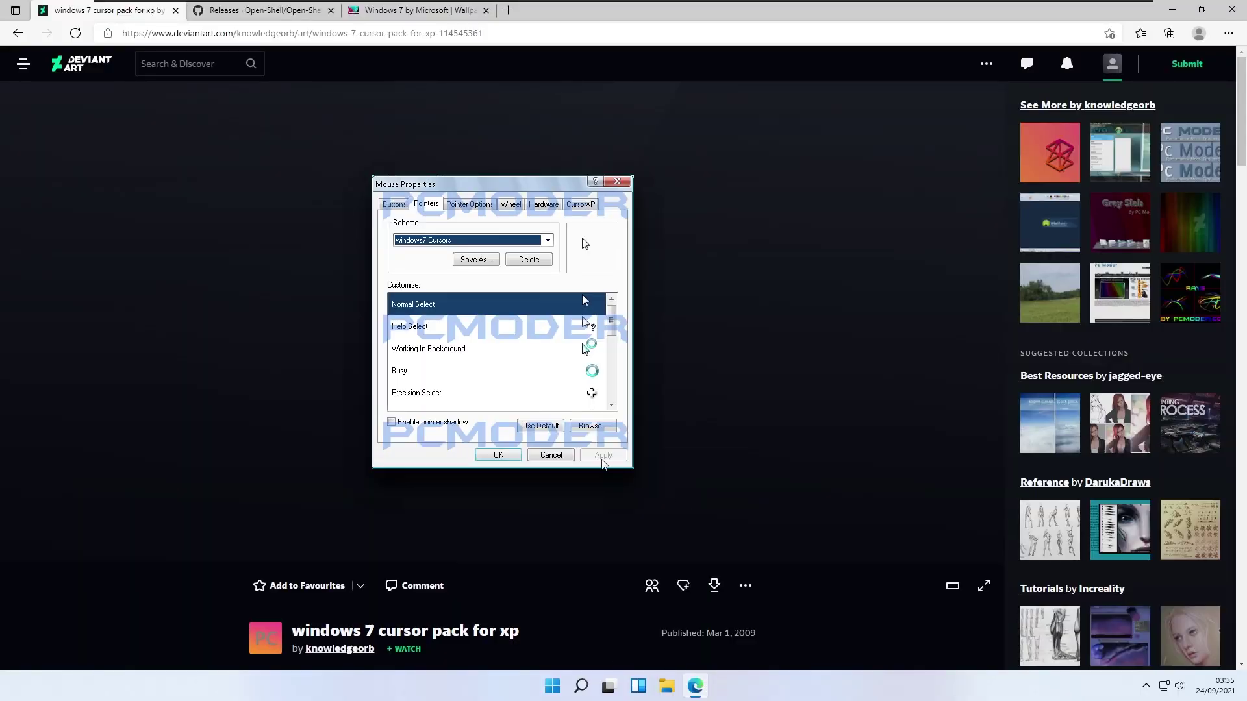
left_click(272, 10)
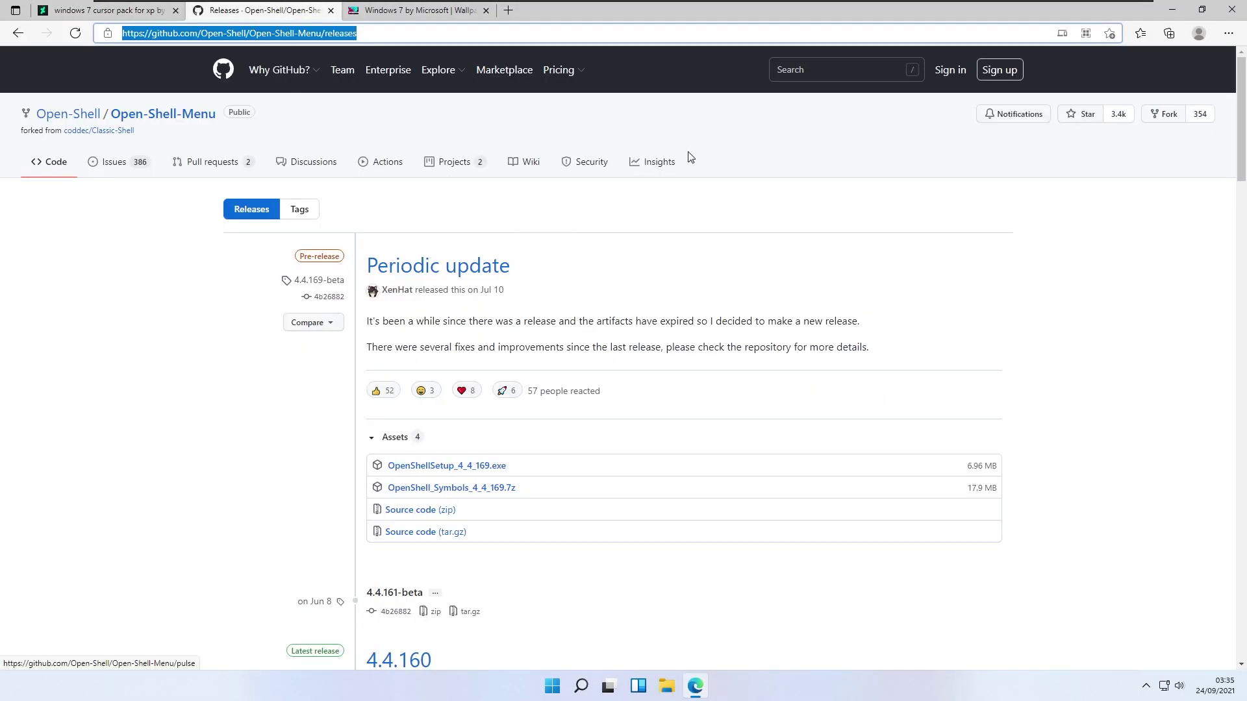
scroll(519, 197, "down", 3)
scroll(530, 198, "up", 2)
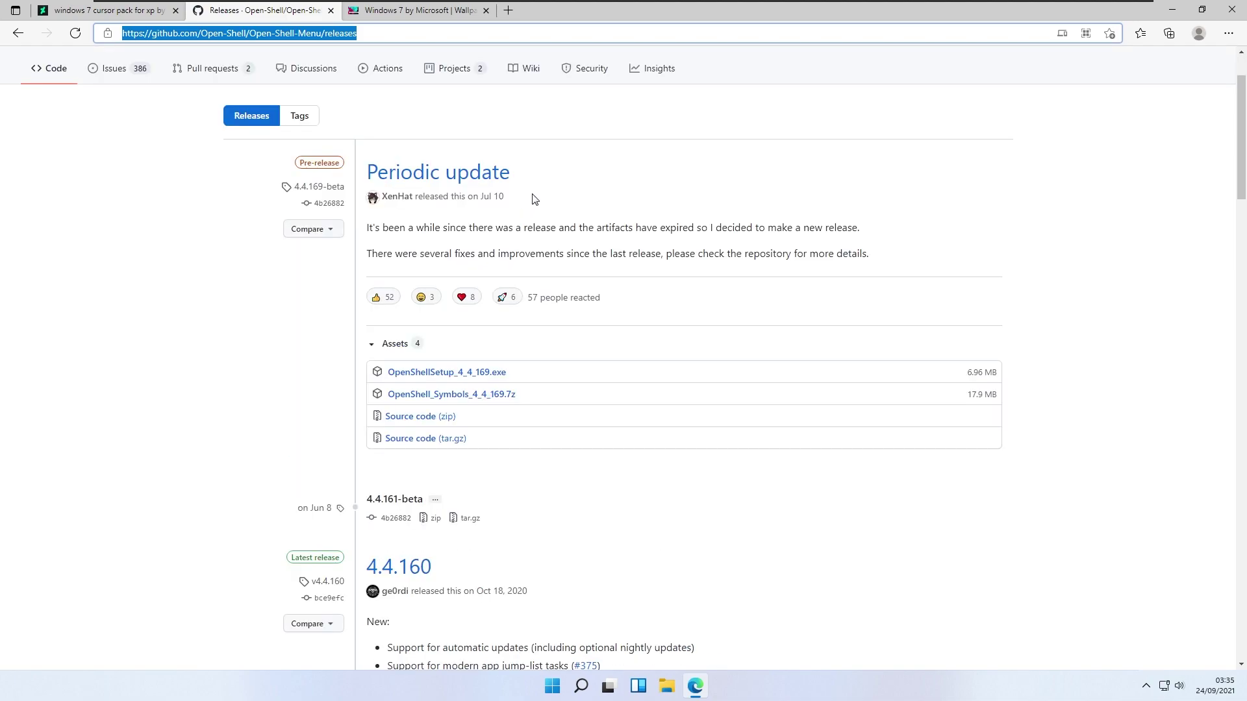
scroll(416, 162, "up", 2)
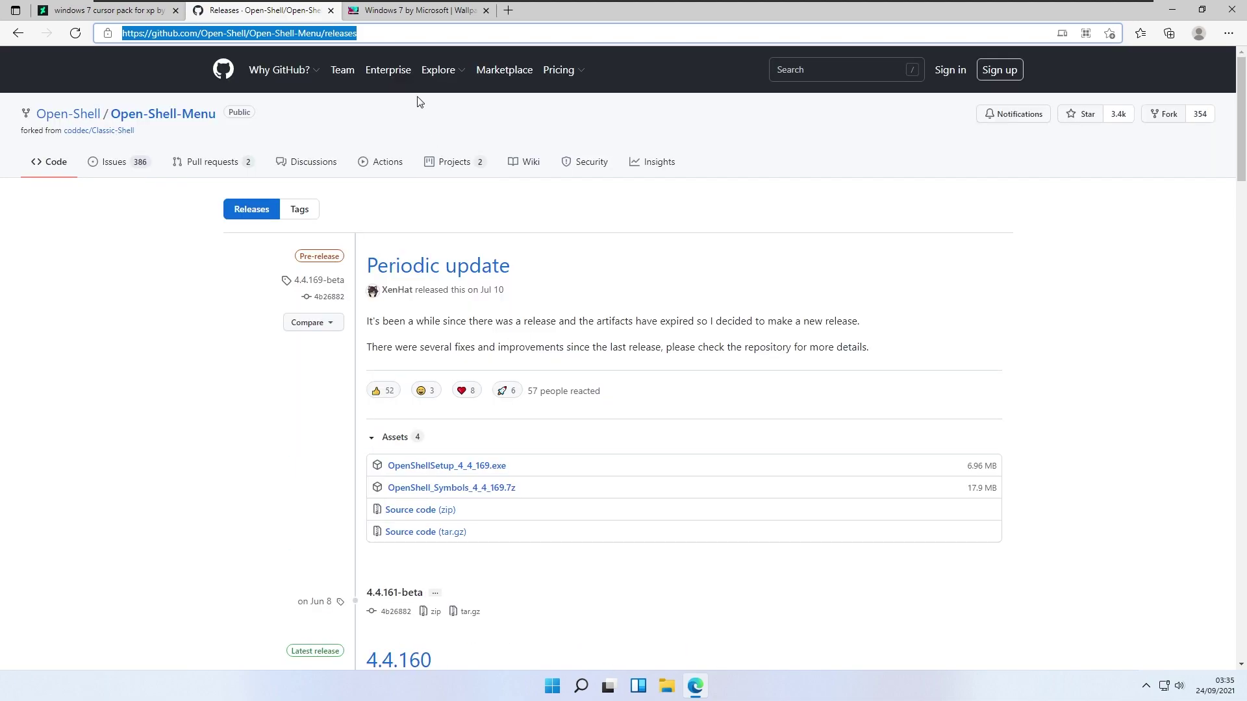
left_click(373, 33)
scroll(461, 308, "down", 1)
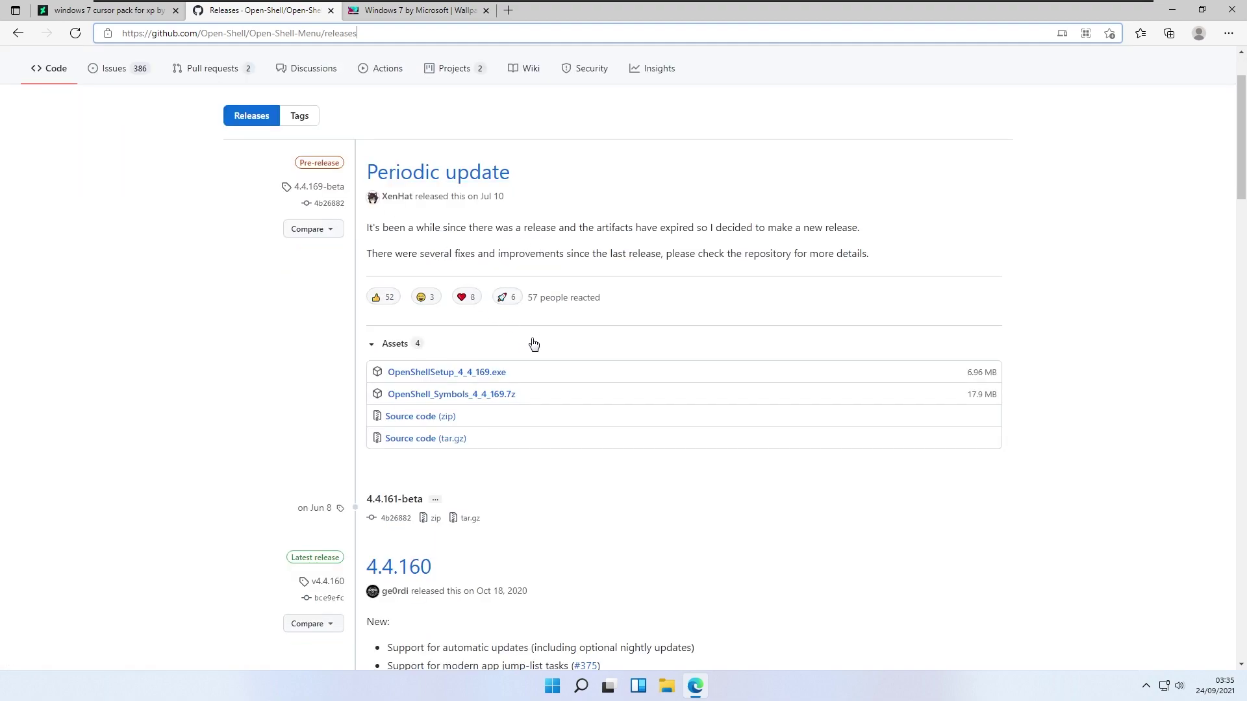
left_click_drag(511, 173, 364, 173)
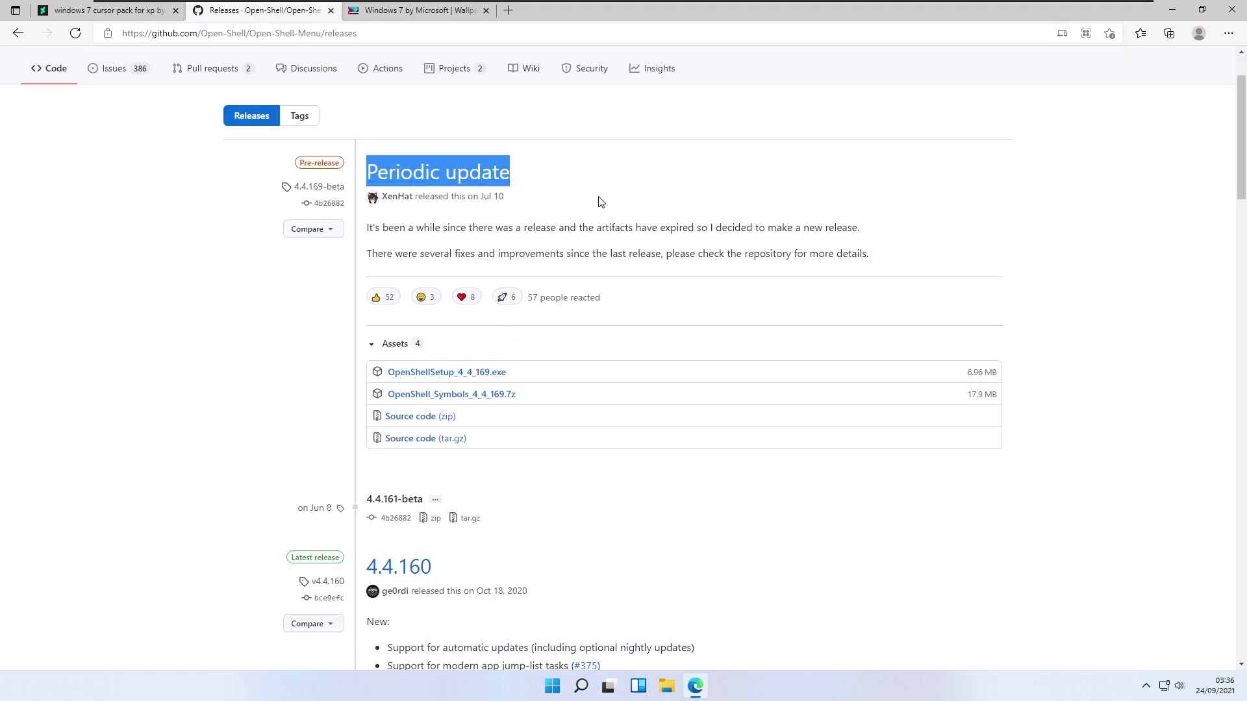
left_click(479, 372)
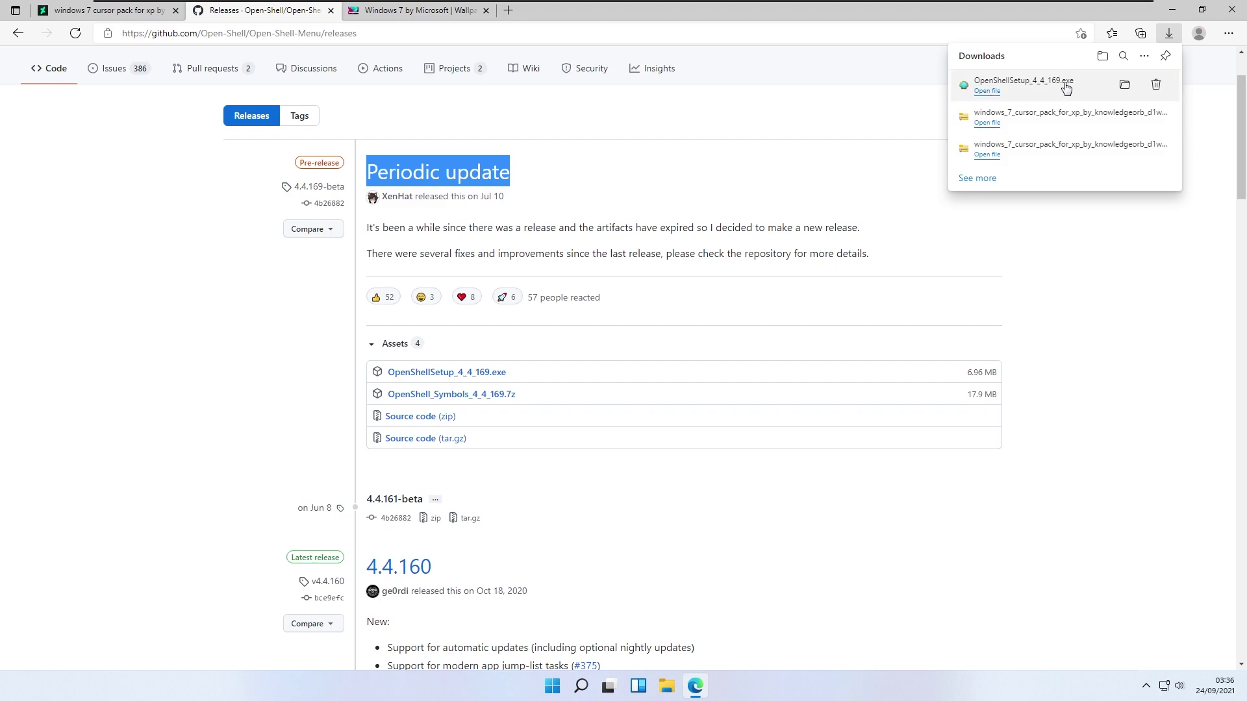
left_click(1173, 9)
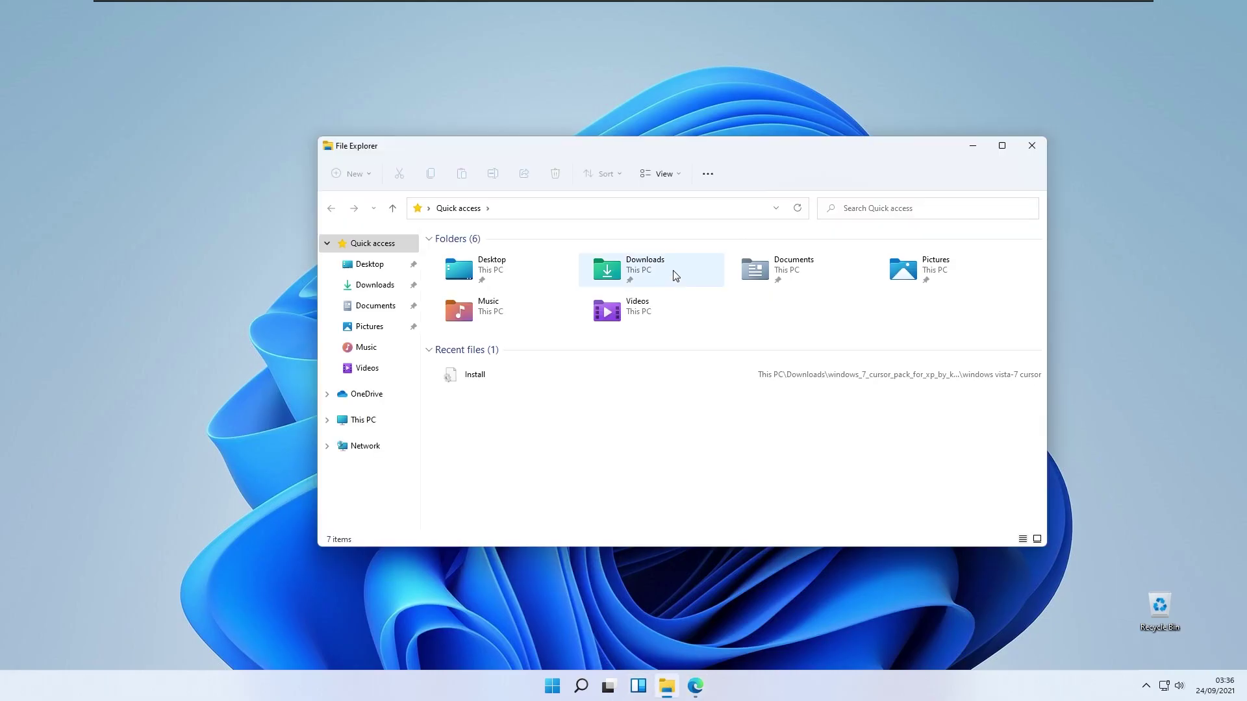
Step: Install Open-Shell from OpenShellSetup in Downloads with default features, then close the Downloads window
double_click(672, 274)
double_click(559, 276)
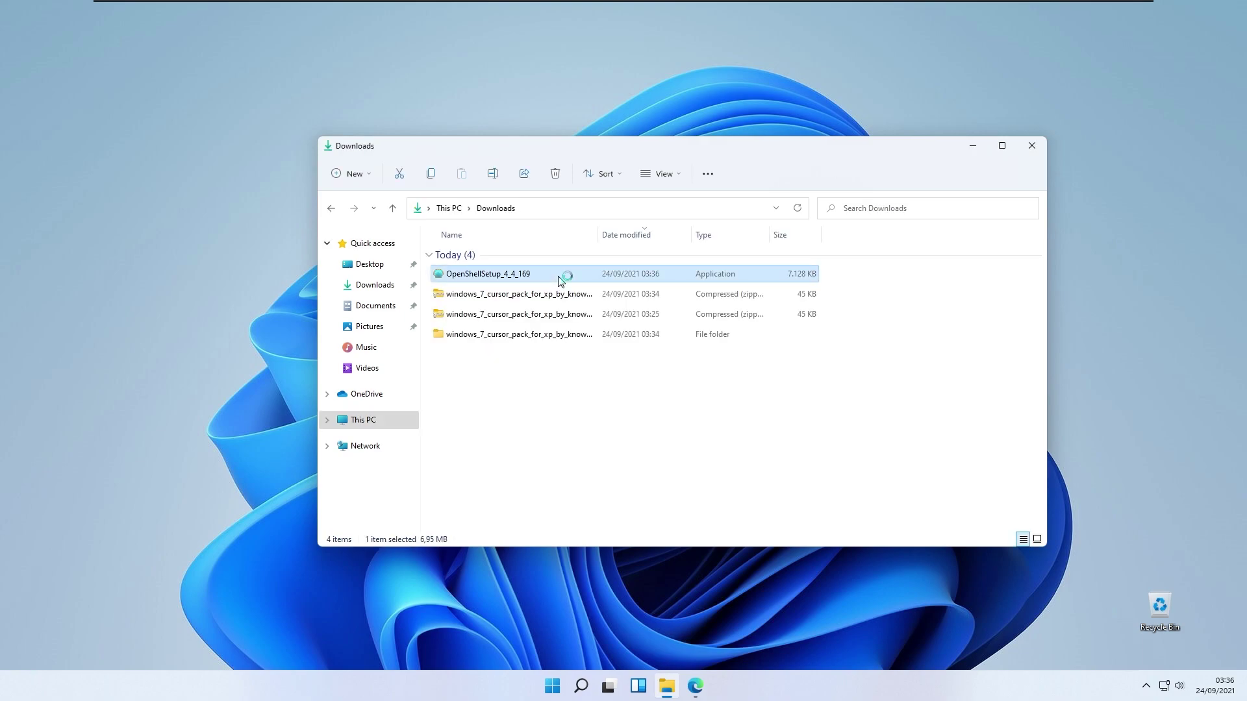
left_click(692, 442)
left_click(557, 413)
left_click(696, 445)
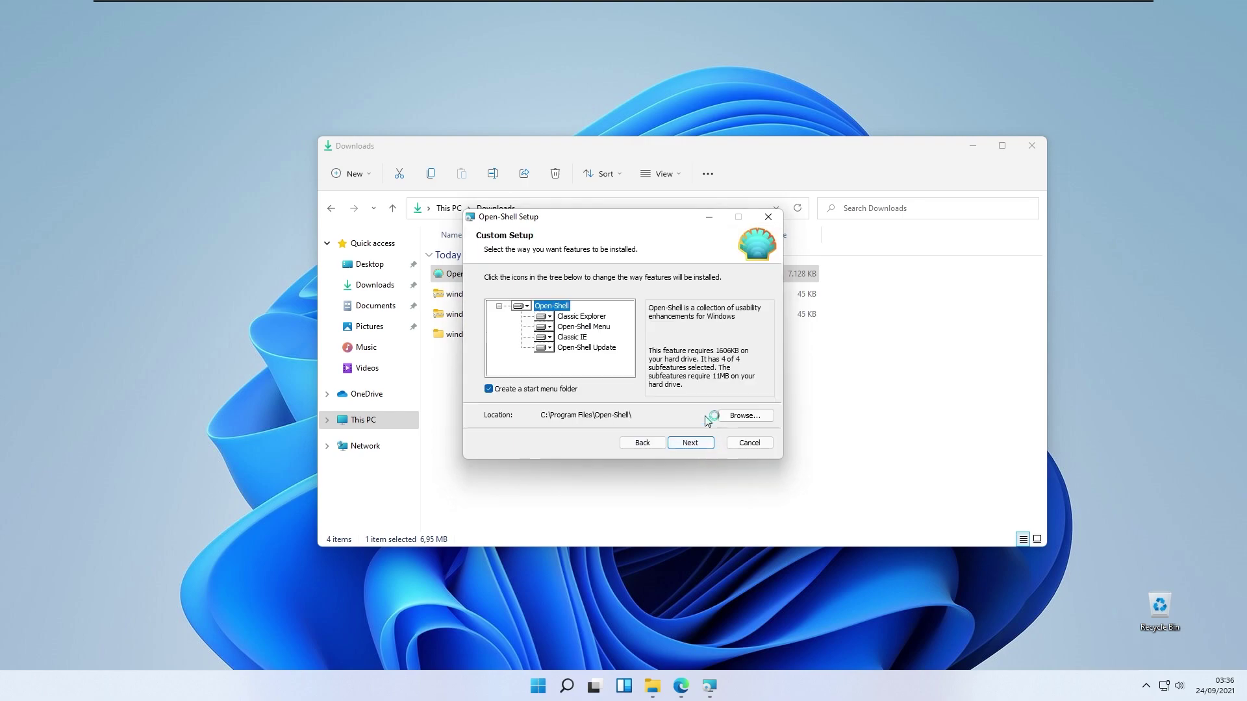
left_click(695, 444)
left_click(691, 442)
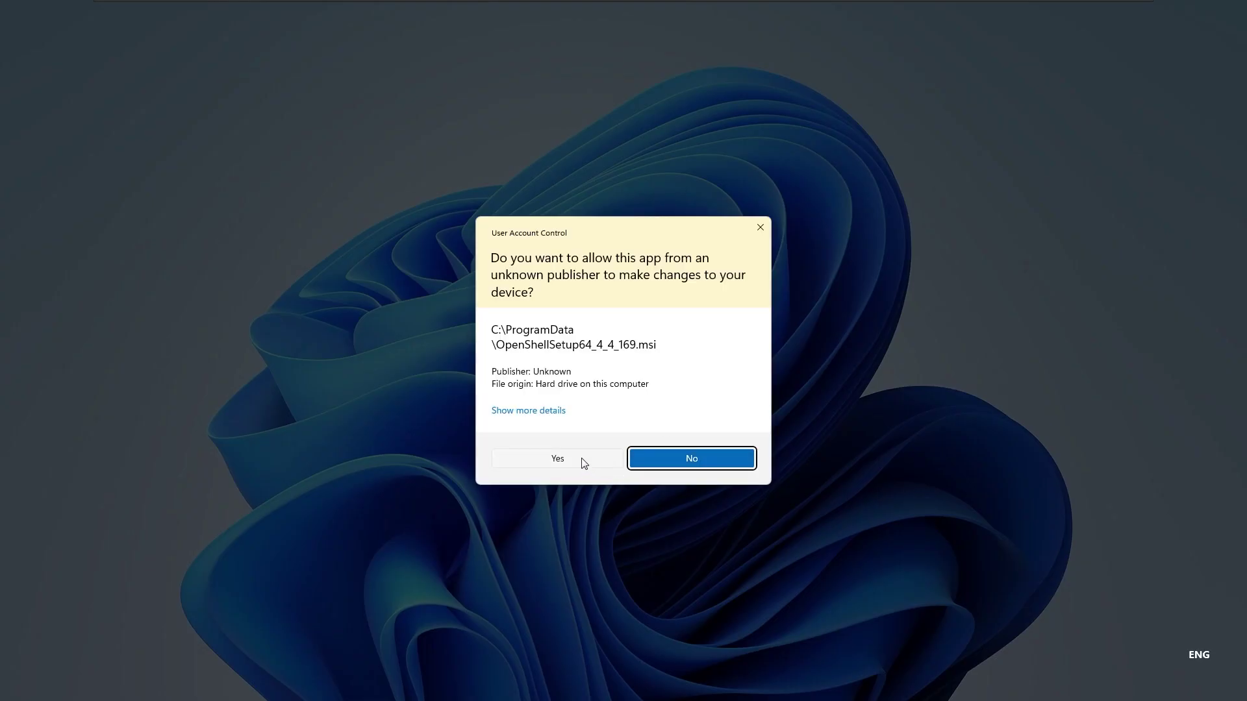
left_click(582, 459)
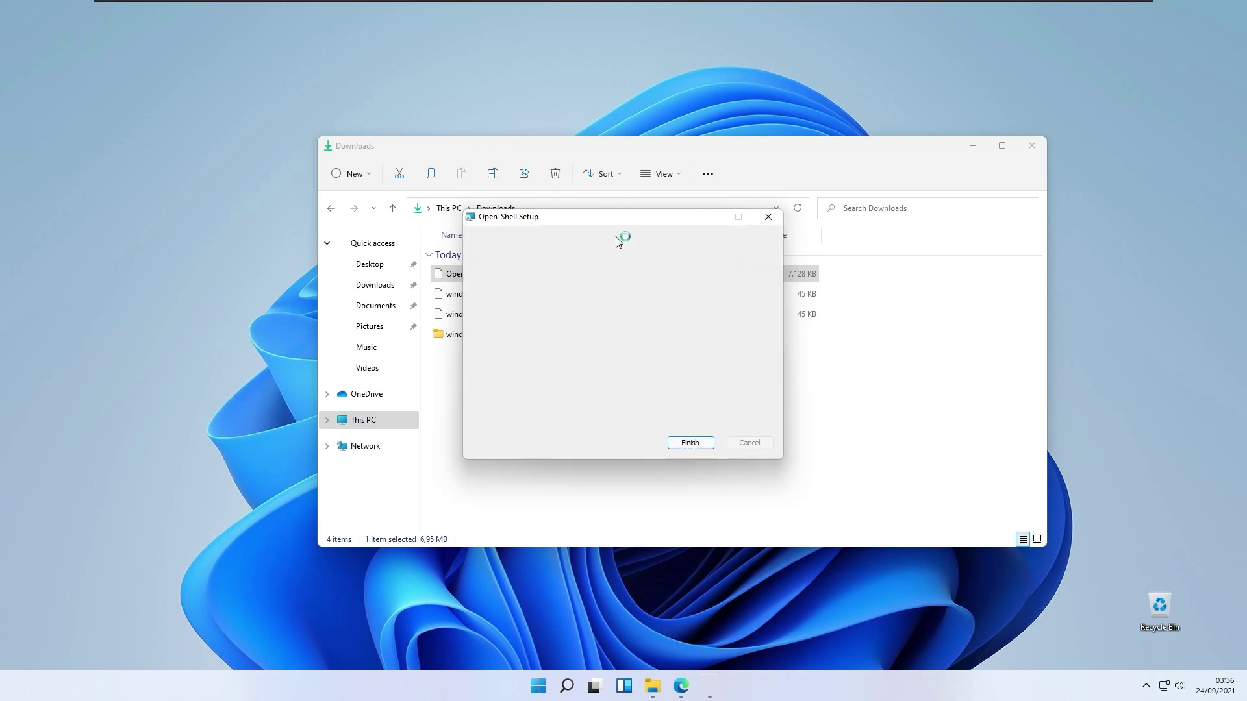
left_click(692, 443)
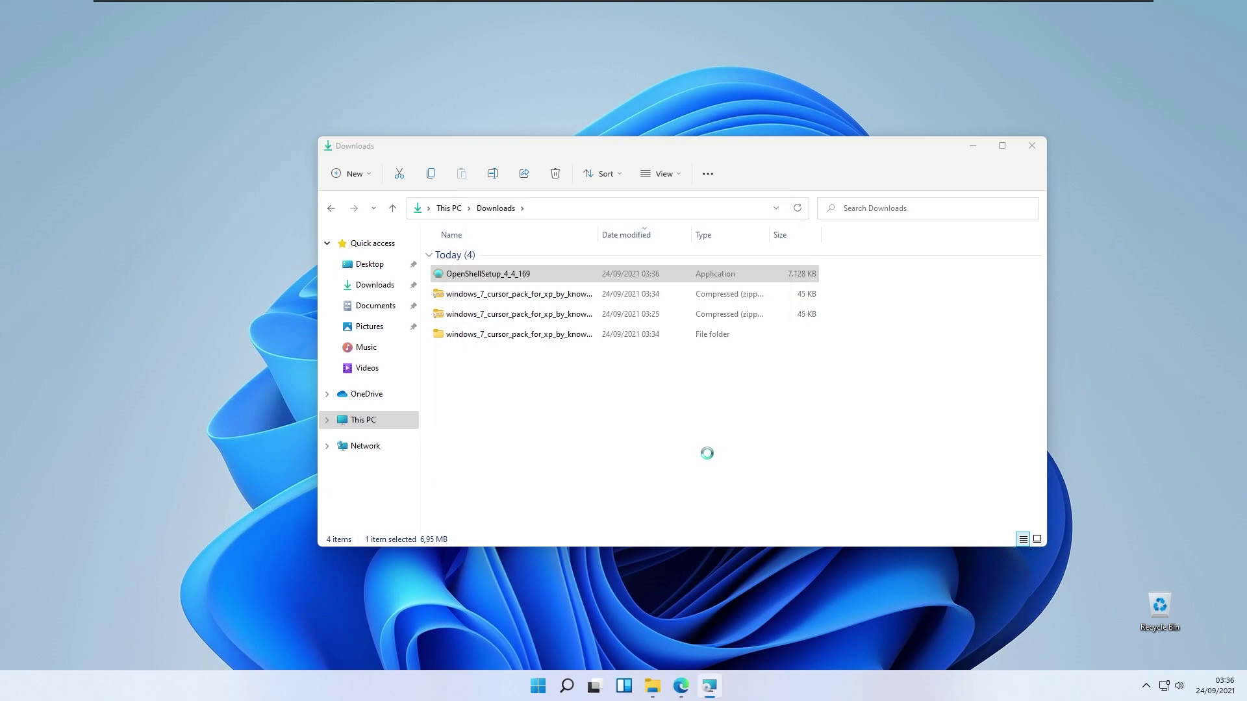
left_click(973, 146)
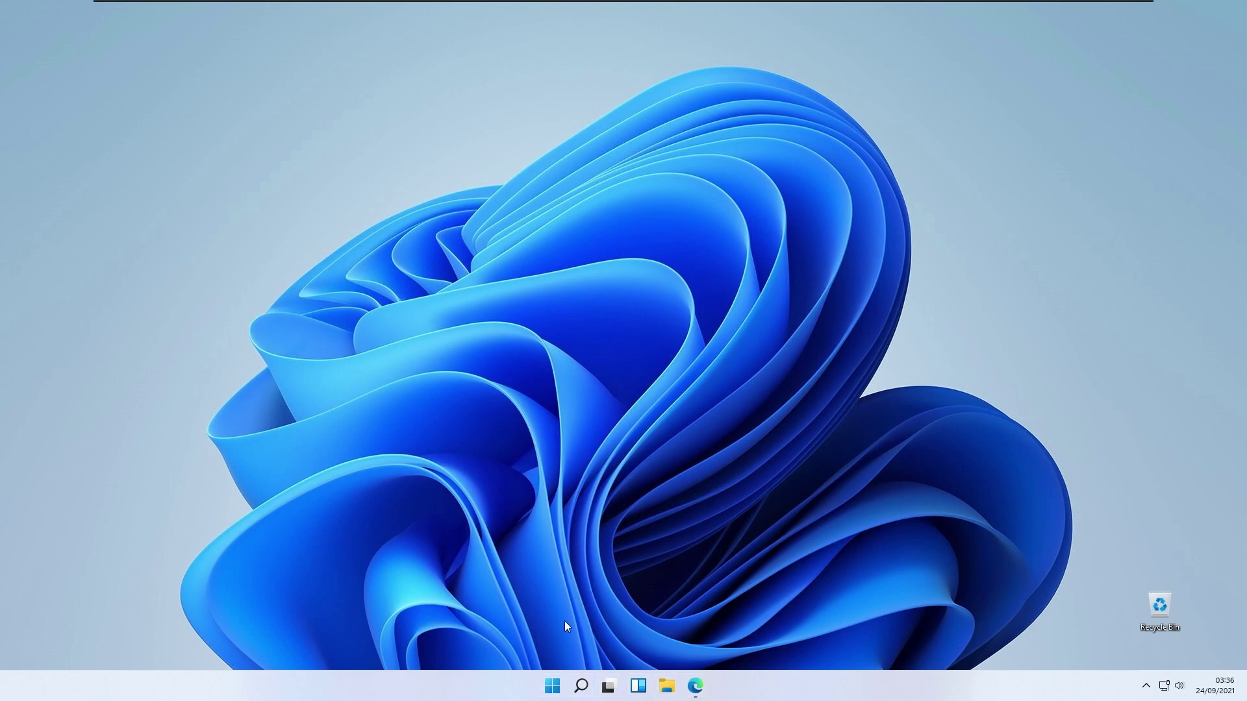
Step: Set Taskbar alignment to Left under Taskbar behaviors, close Settings, and open Start
right_click(813, 685)
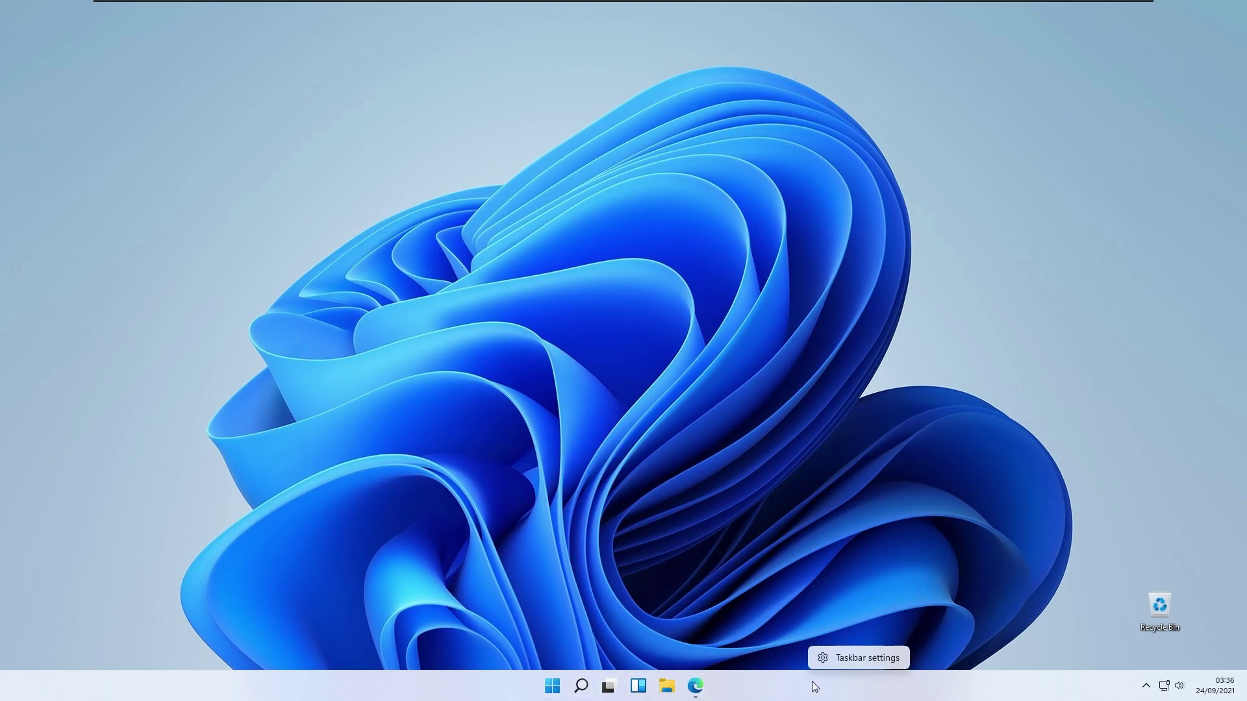
left_click(868, 657)
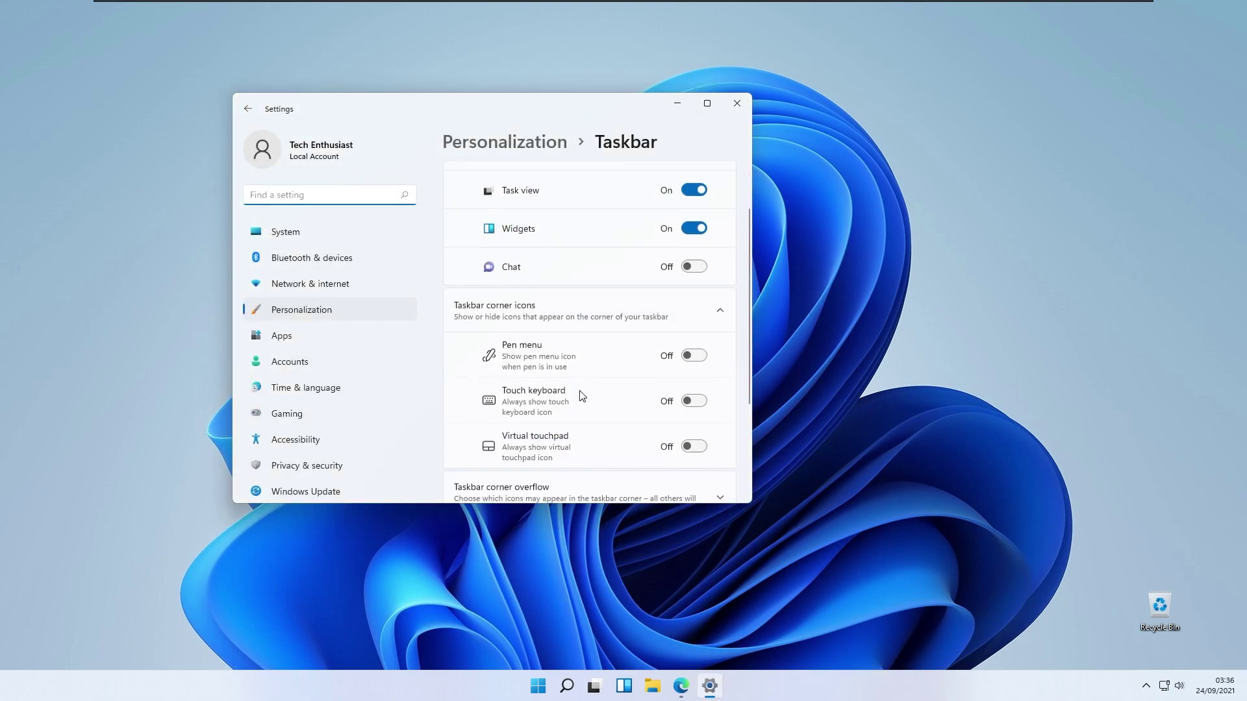
scroll(575, 410, "down", 3)
left_click(534, 410)
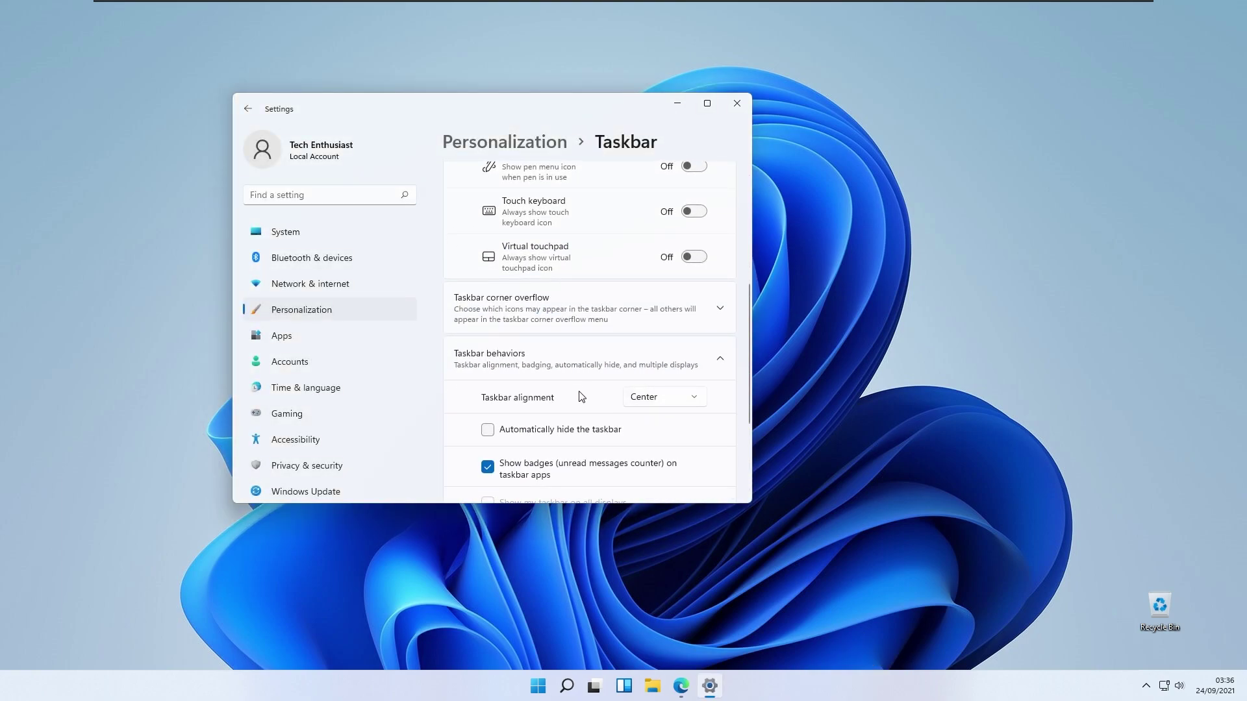
left_click(662, 396)
left_click(674, 375)
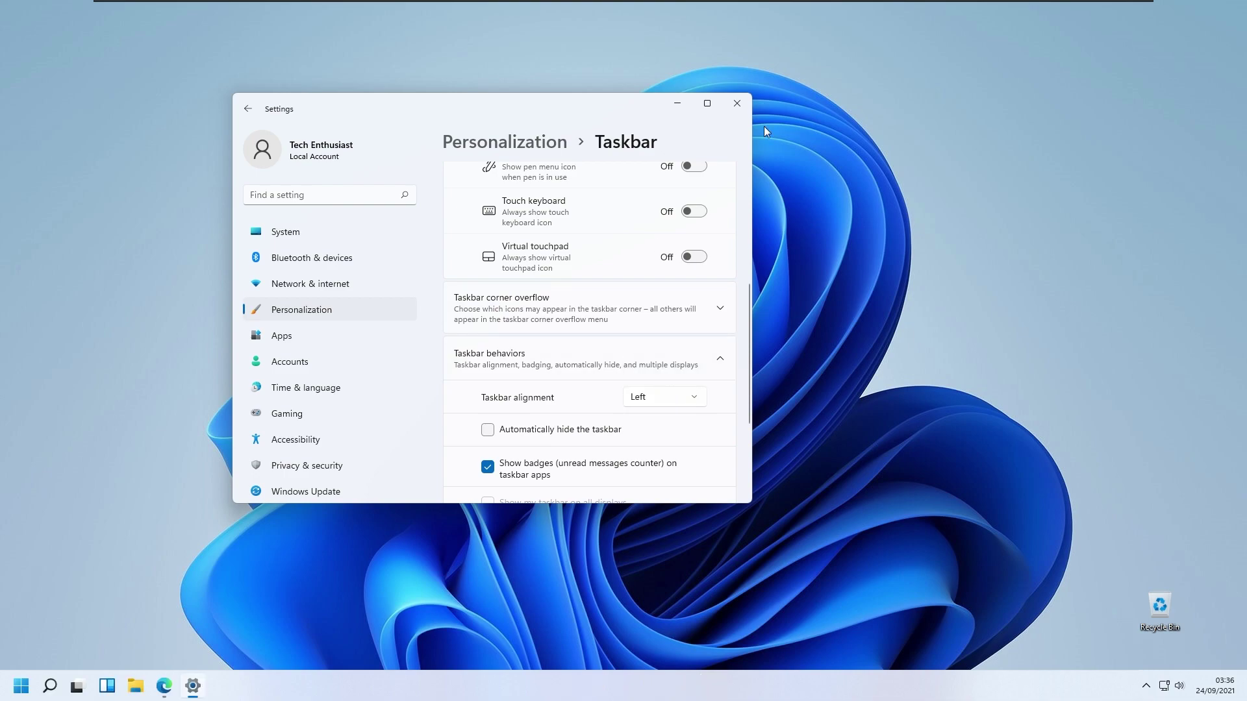
left_click(737, 102)
left_click(28, 682)
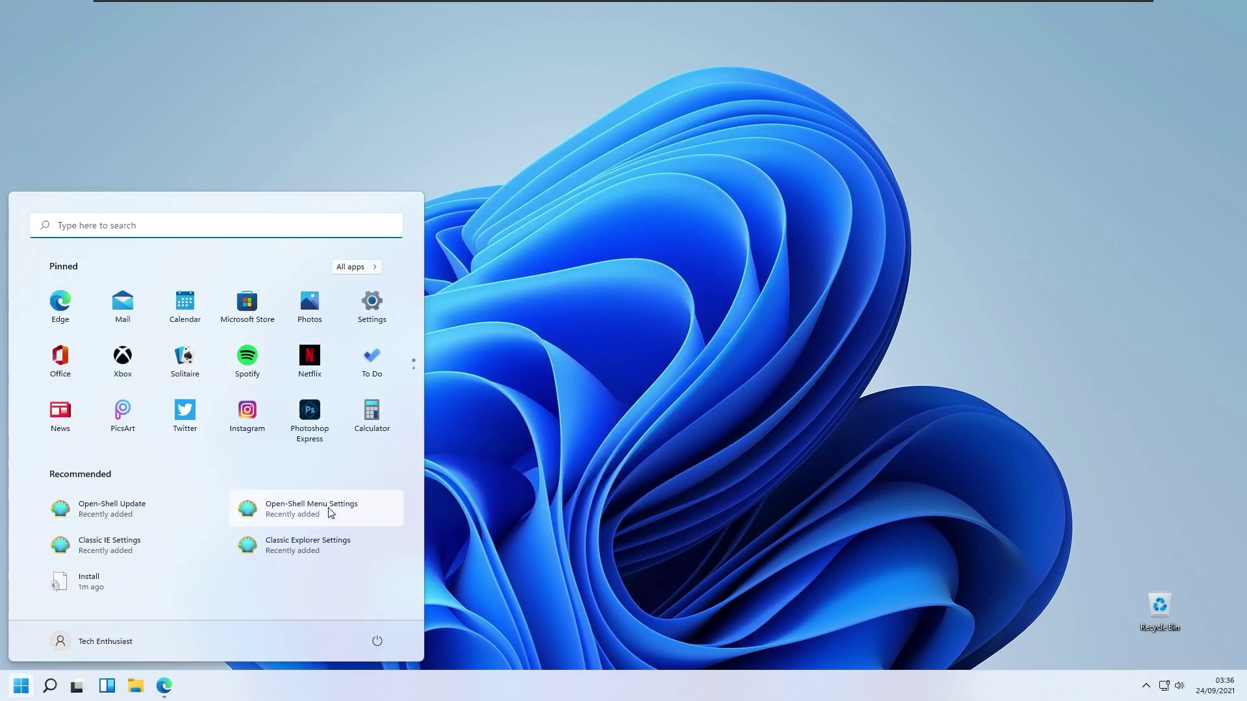
Step: Set Open-Shell to use the Aero Start orb and Windows Aero skin, then open the new menu
left_click(344, 516)
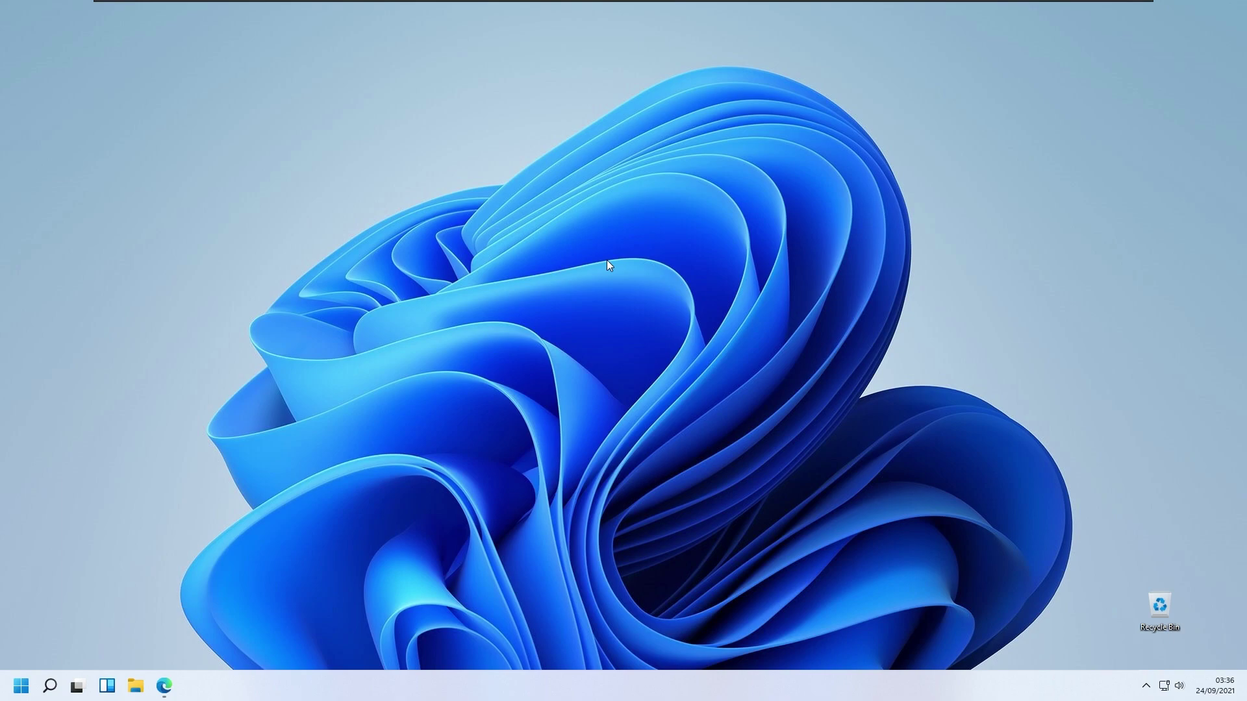
left_click_drag(600, 153, 637, 172)
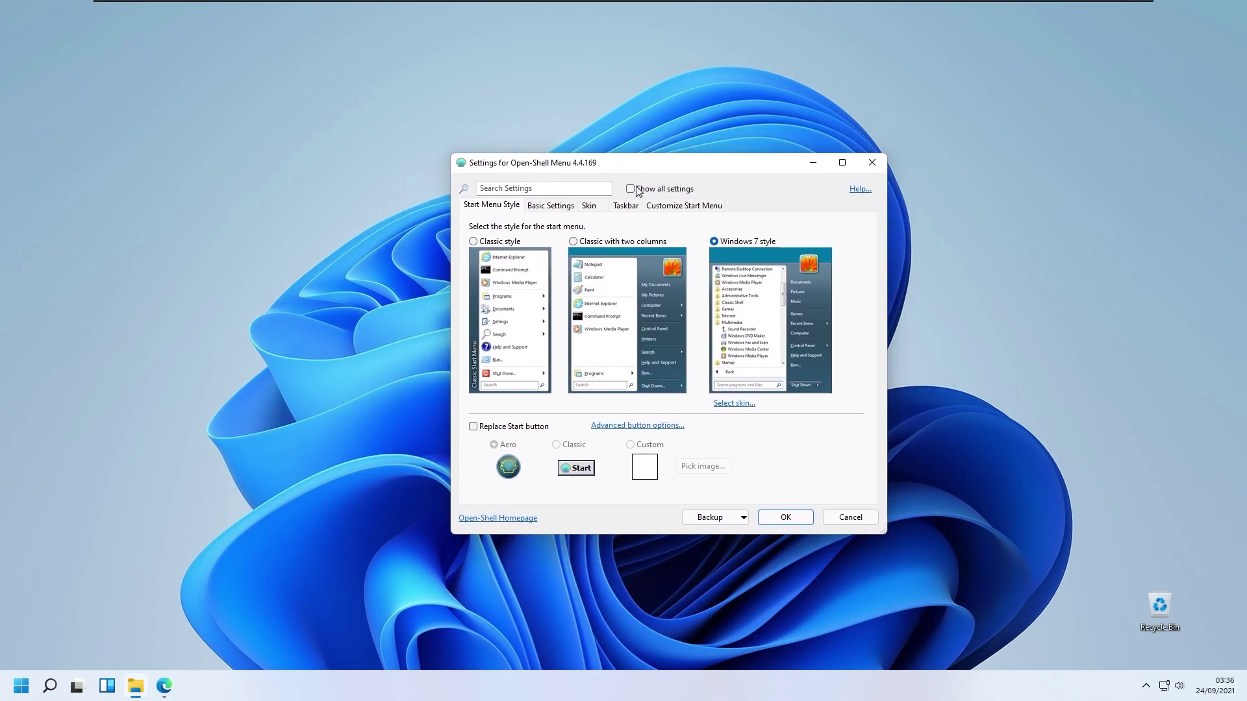
left_click(512, 428)
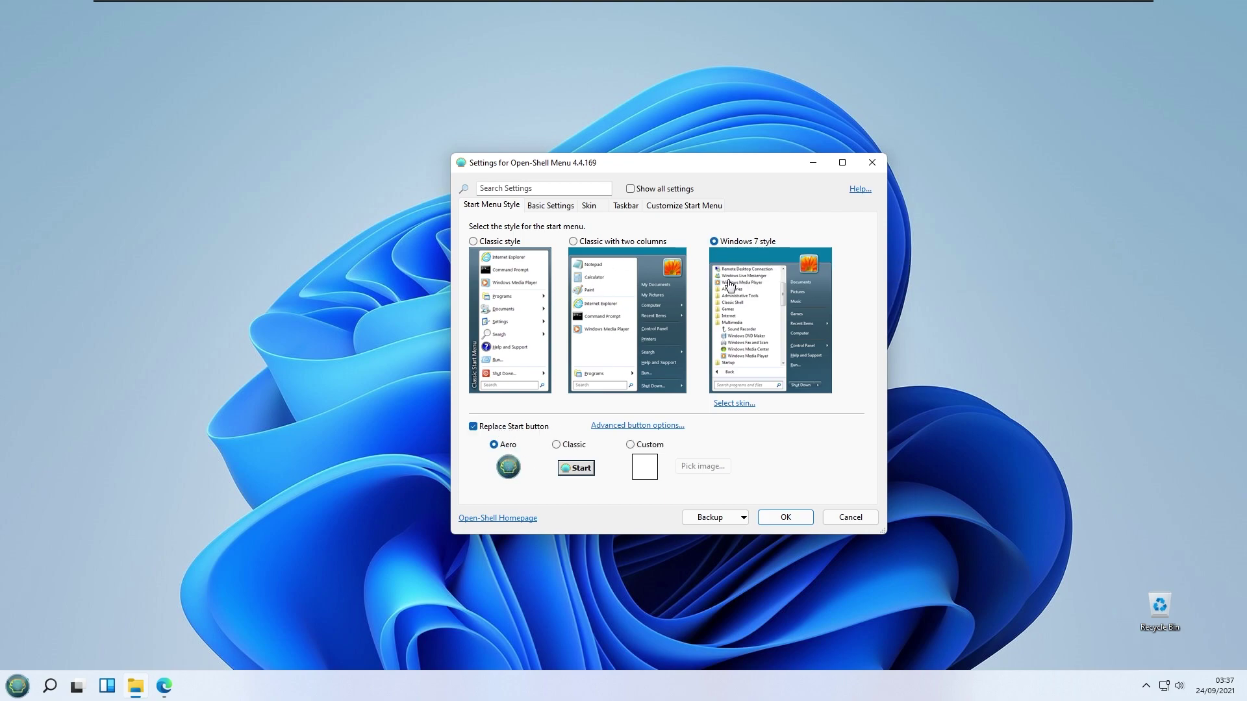
left_click(591, 207)
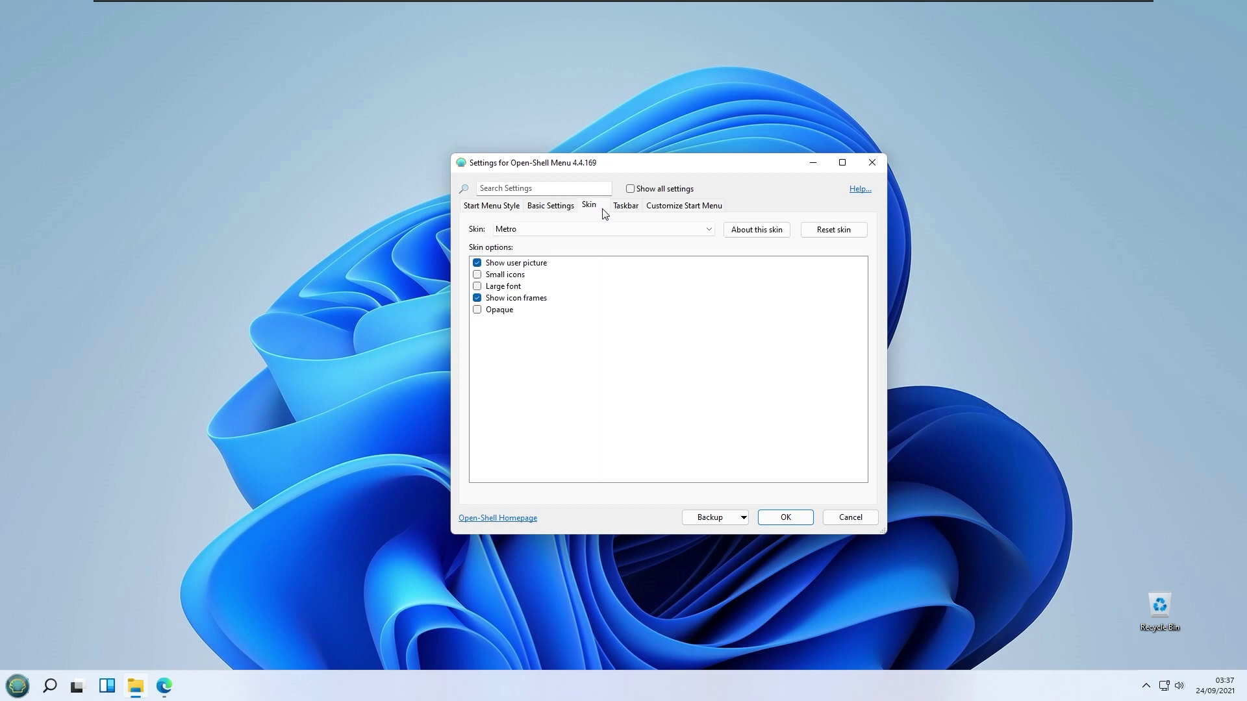
left_click(572, 230)
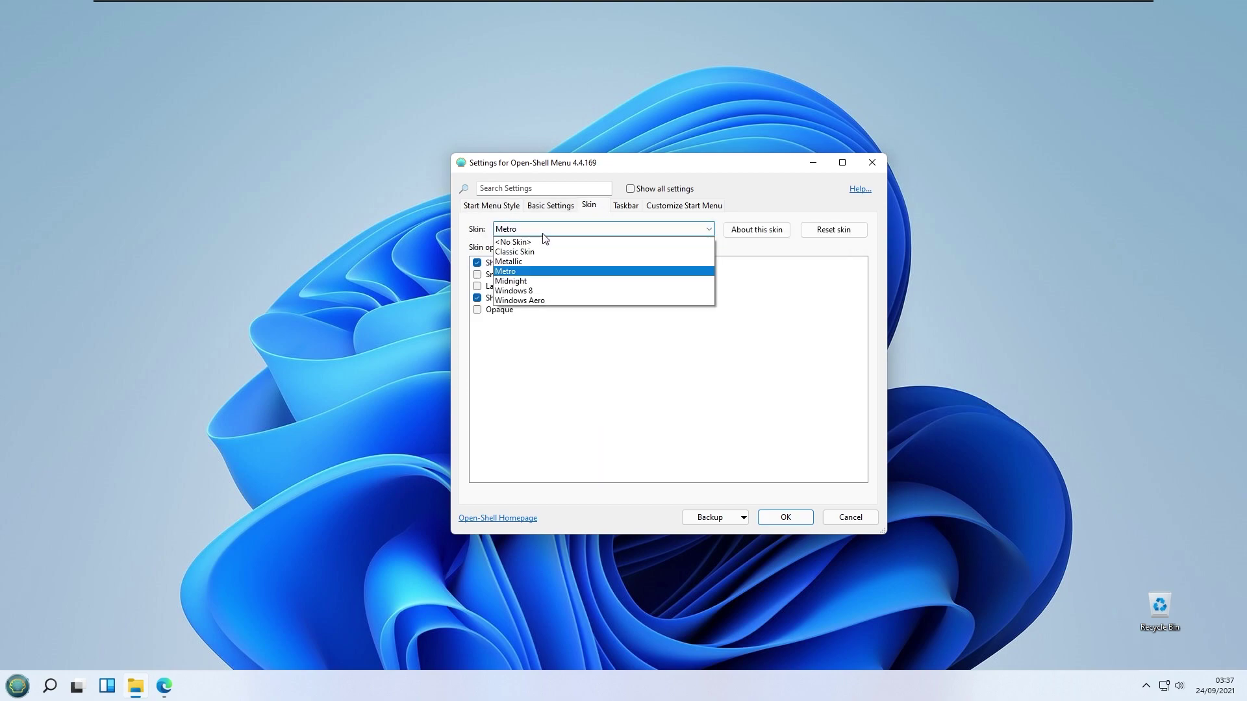
left_click(556, 306)
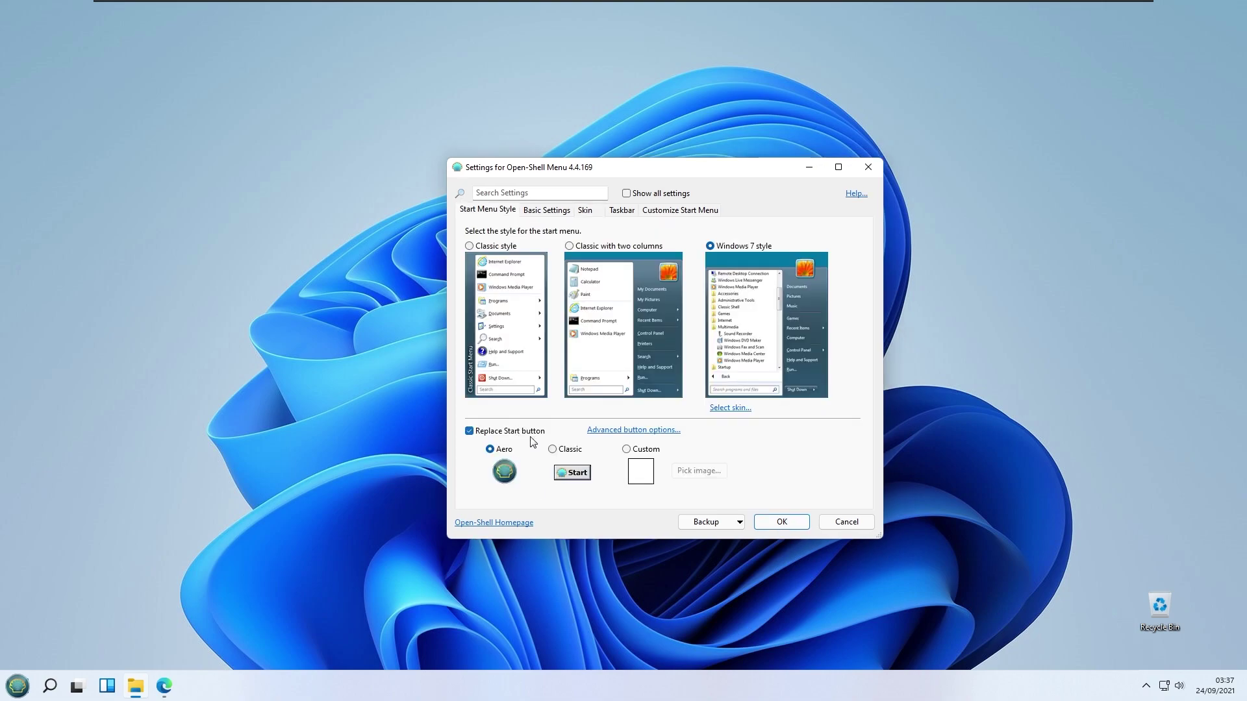
left_click(779, 524)
left_click(18, 687)
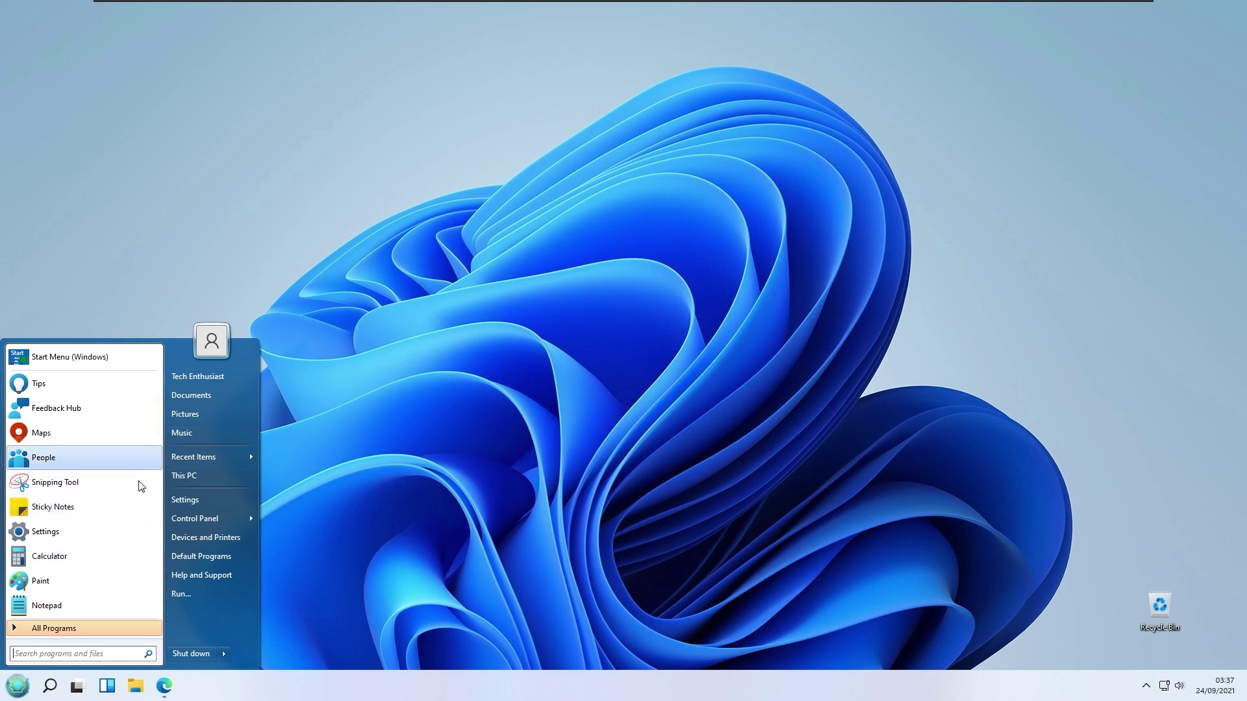
Step: Save the Windows 7 default wallpaper from WallpaperHub into Downloads as a JPEG, then minimise Edge
left_click(165, 689)
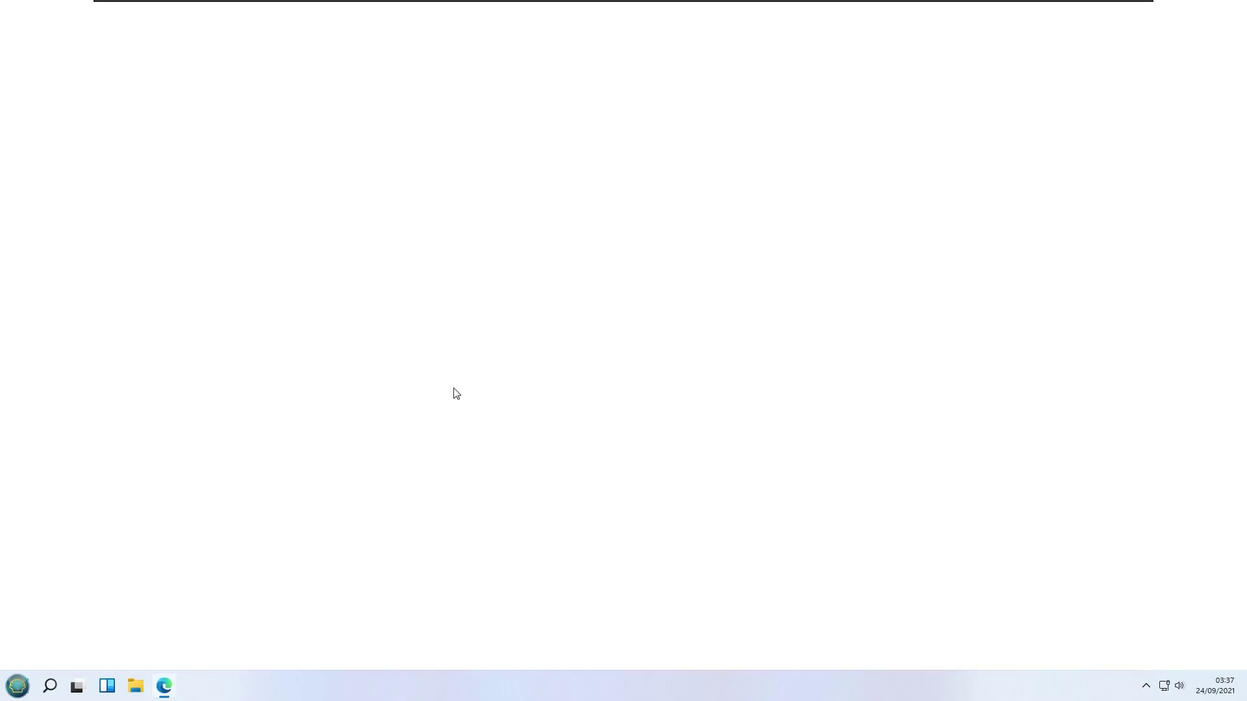
left_click(457, 13)
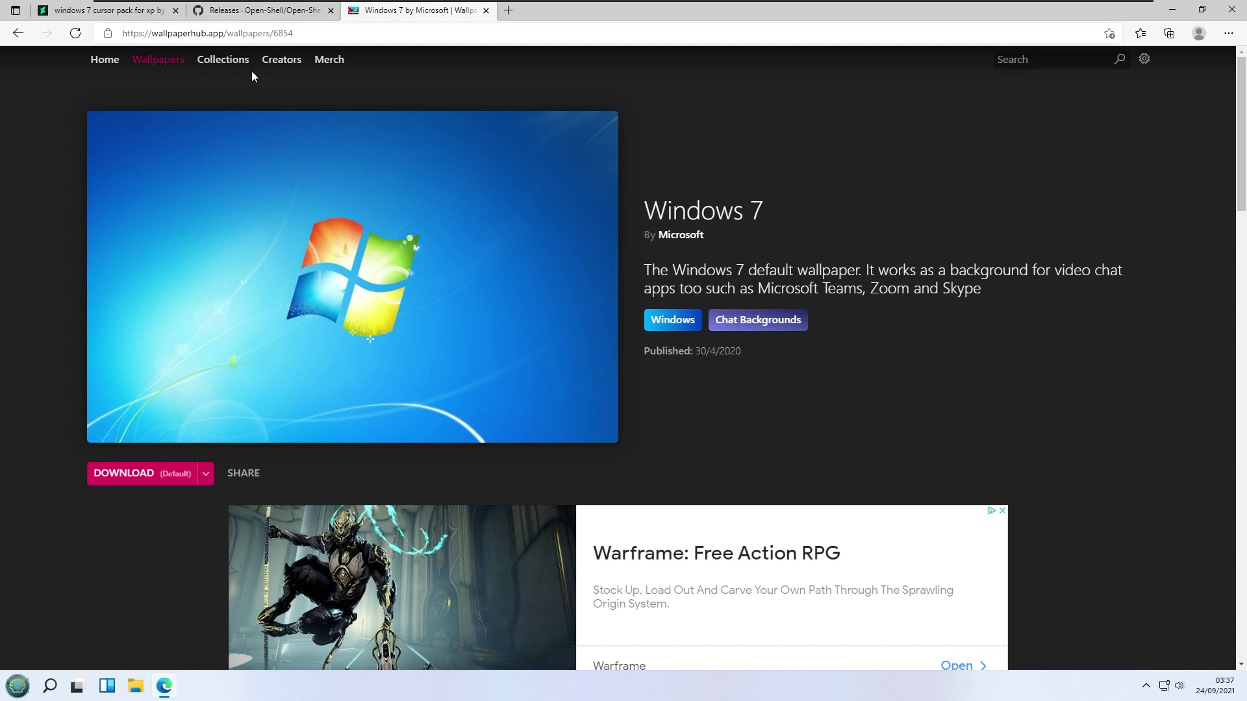
scroll(426, 193, "down", 4)
scroll(703, 265, "up", 4)
left_click(171, 479)
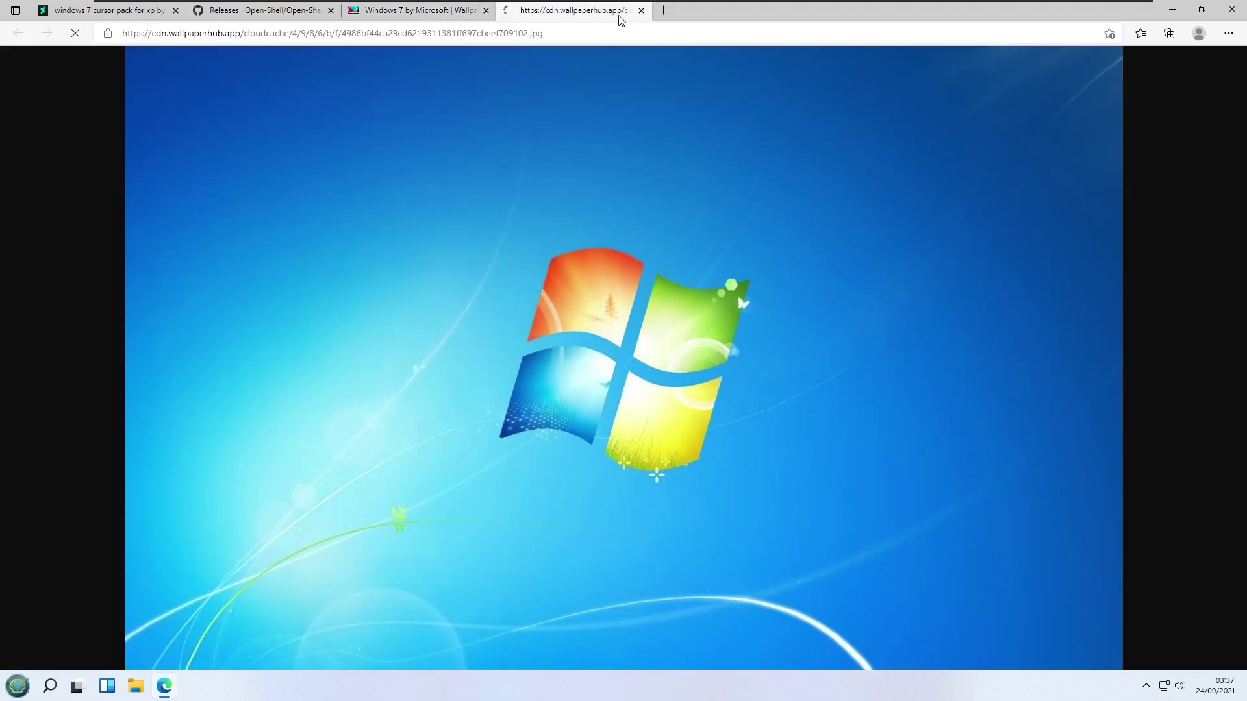
right_click(645, 209)
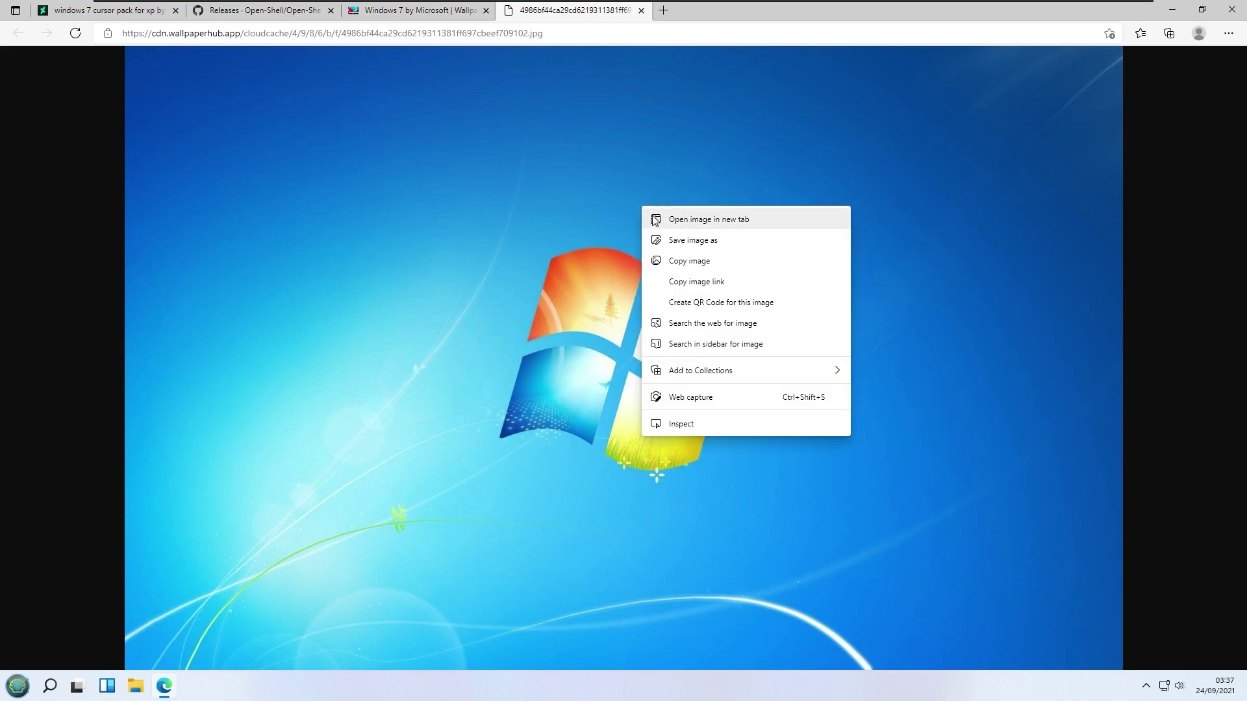
left_click(715, 242)
left_click(515, 331)
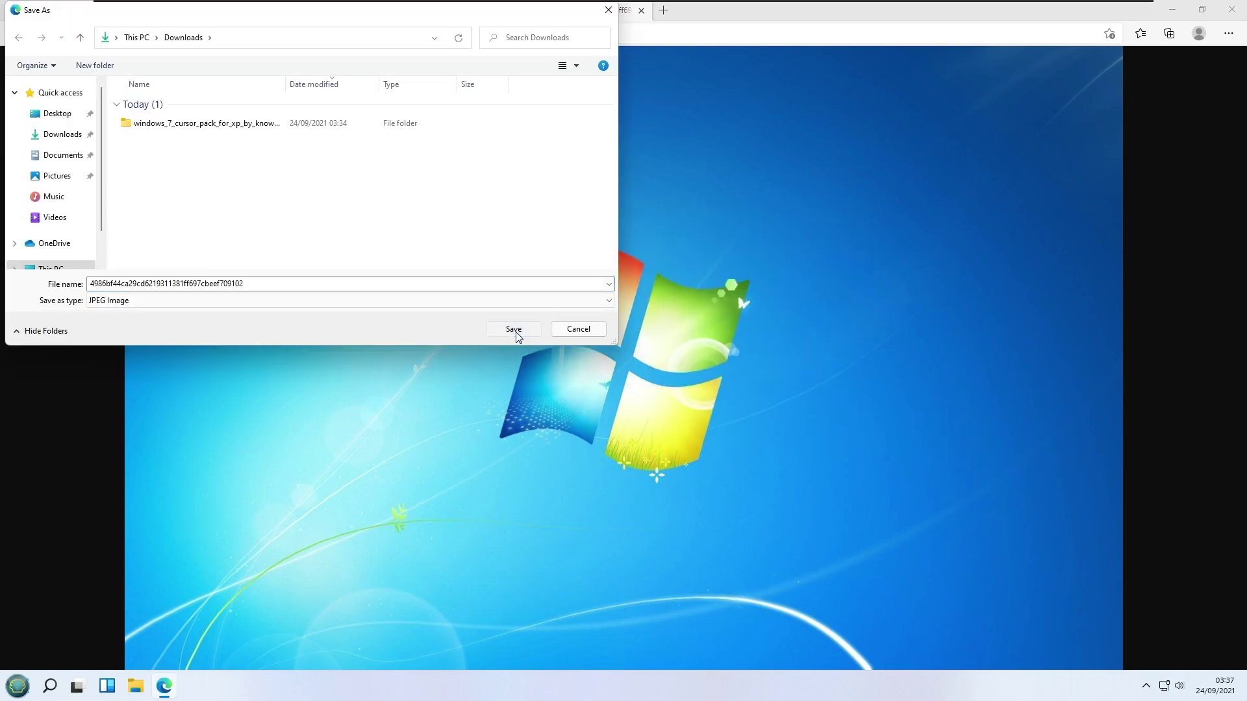
left_click(1172, 9)
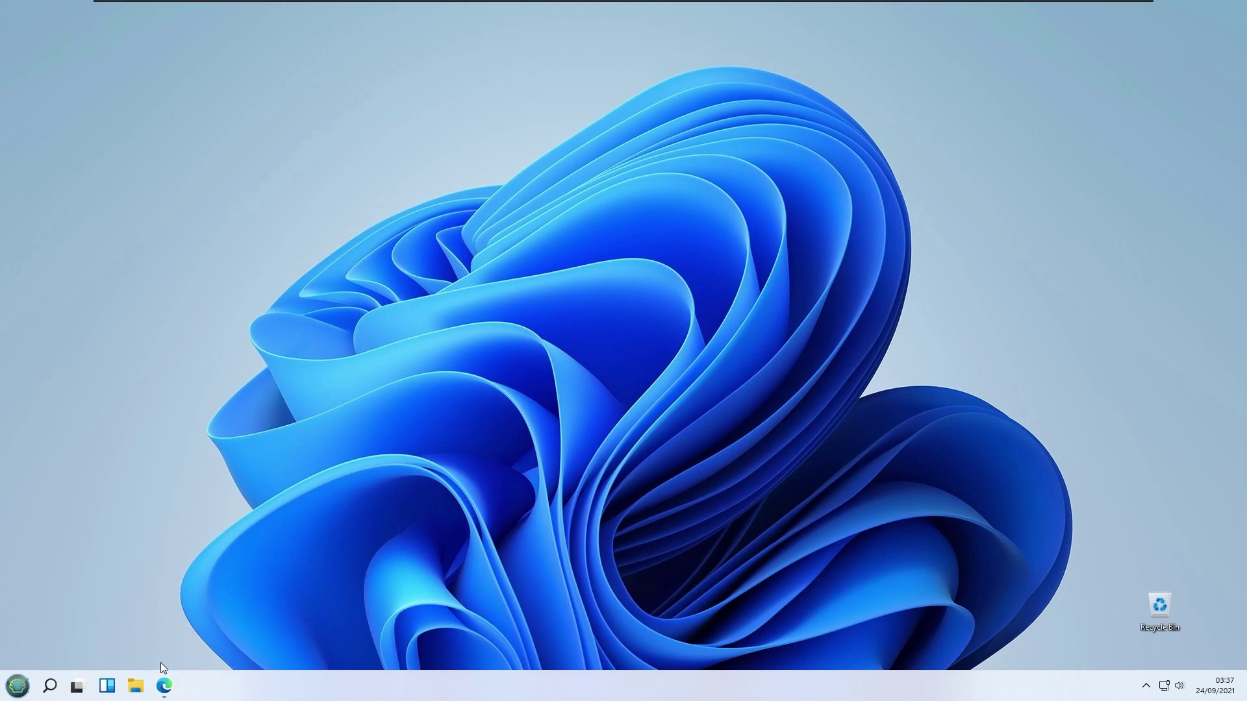
Step: Set the downloaded Windows 7 wallpaper JPG as the desktop background and minimize Explorer
key("super+e")
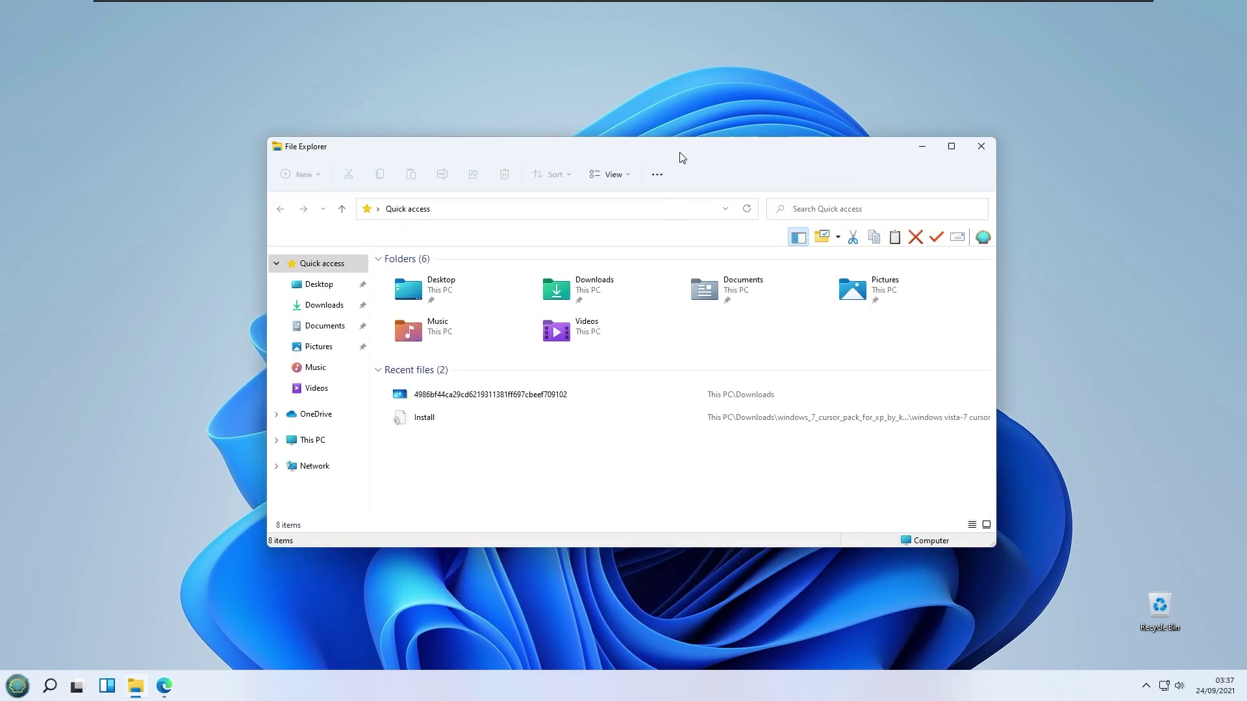
double_click(645, 298)
left_click(534, 307)
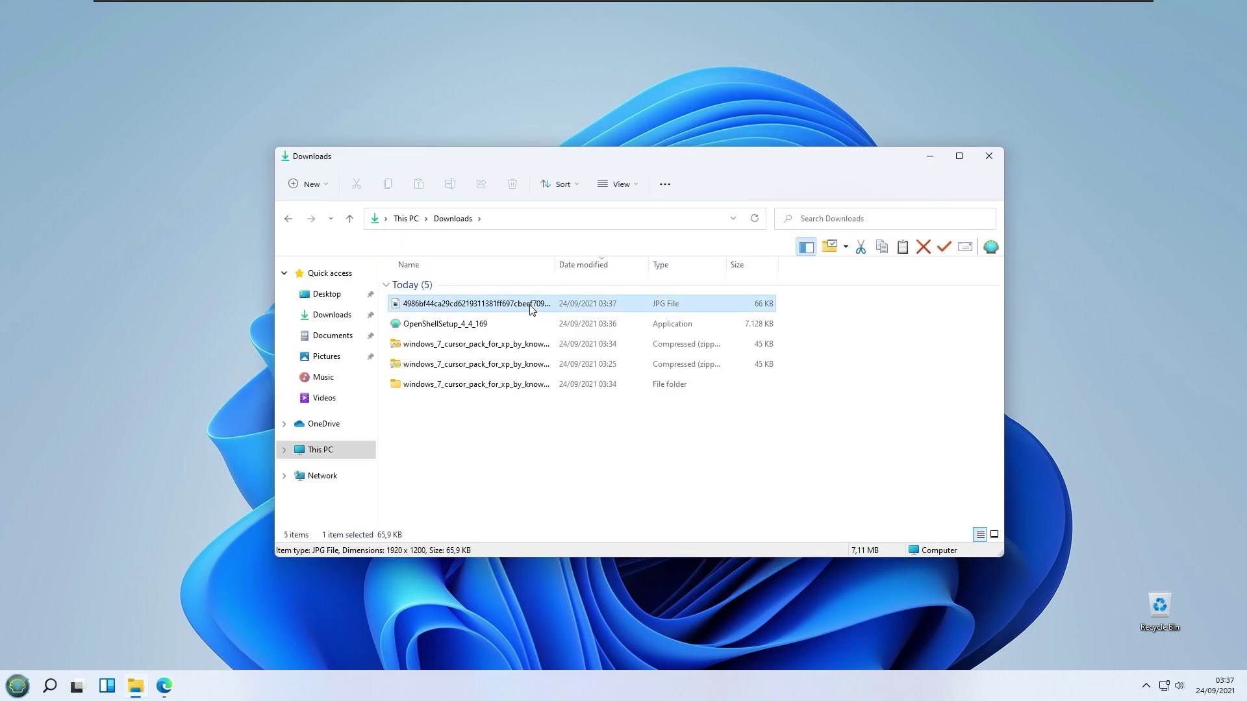
right_click(533, 307)
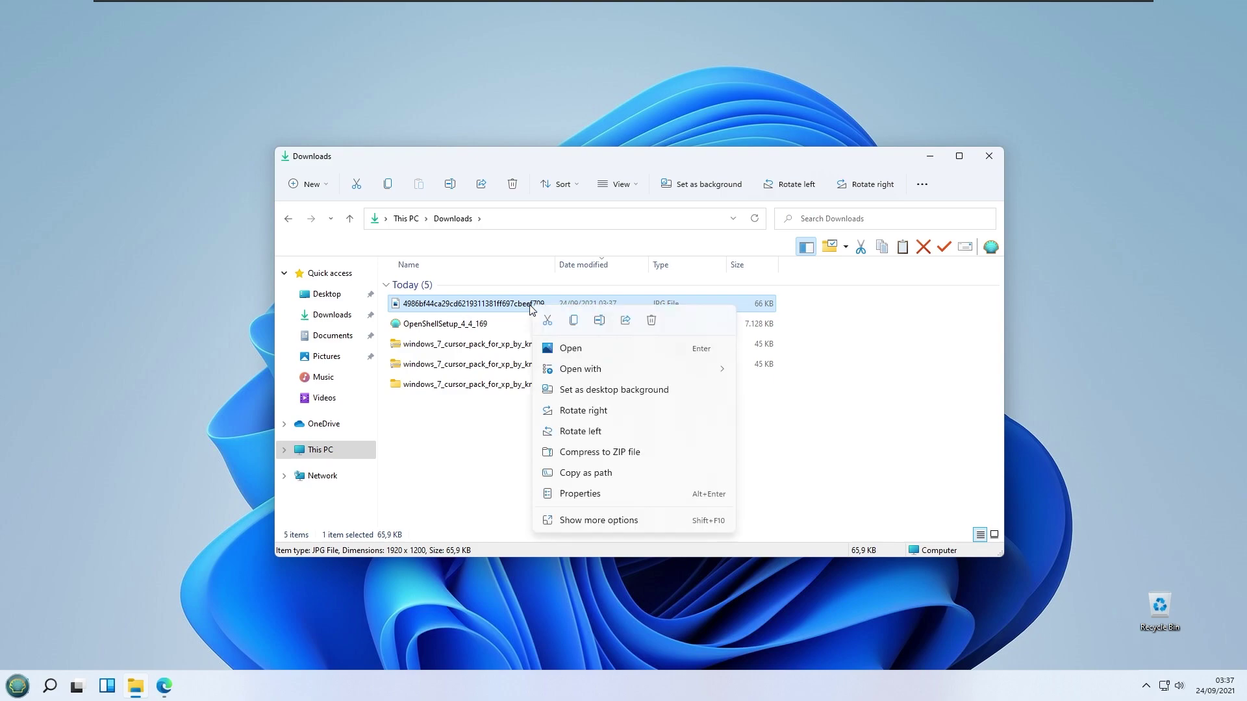
left_click(625, 390)
left_click(930, 156)
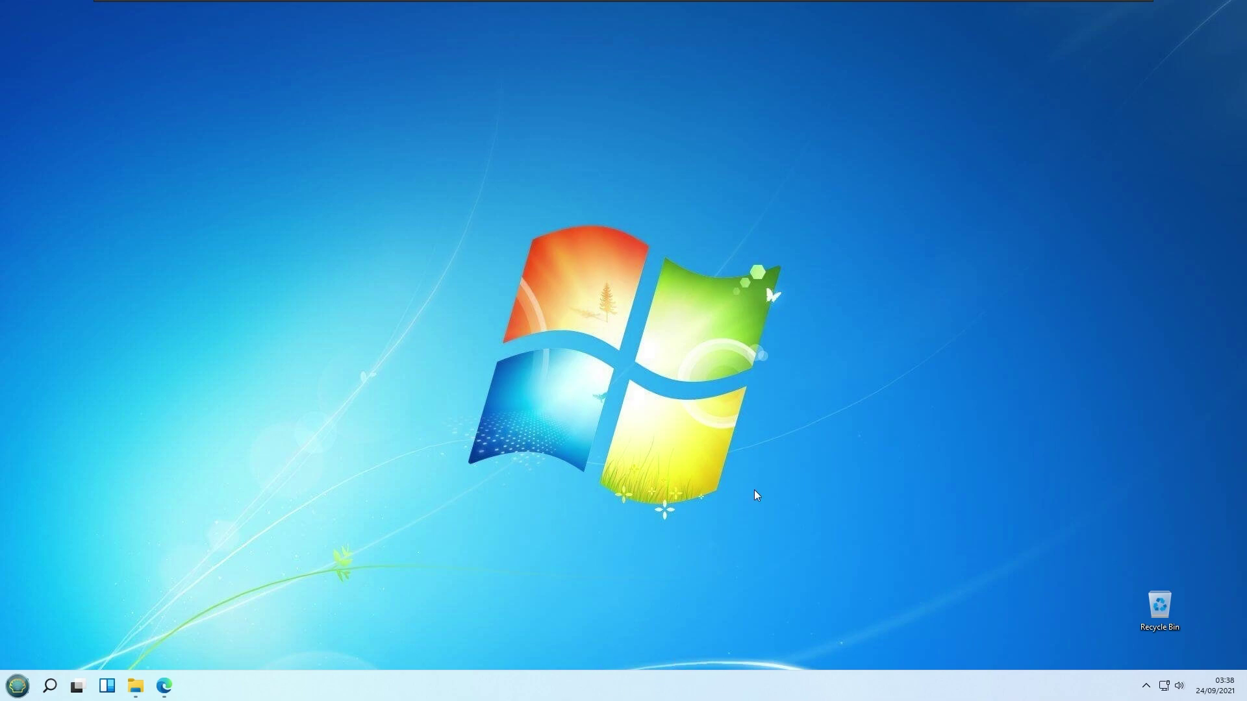
right_click(416, 684)
Step: Switch off the taskbar's Search, Task view and Widgets buttons, then go to Personalization
left_click(474, 658)
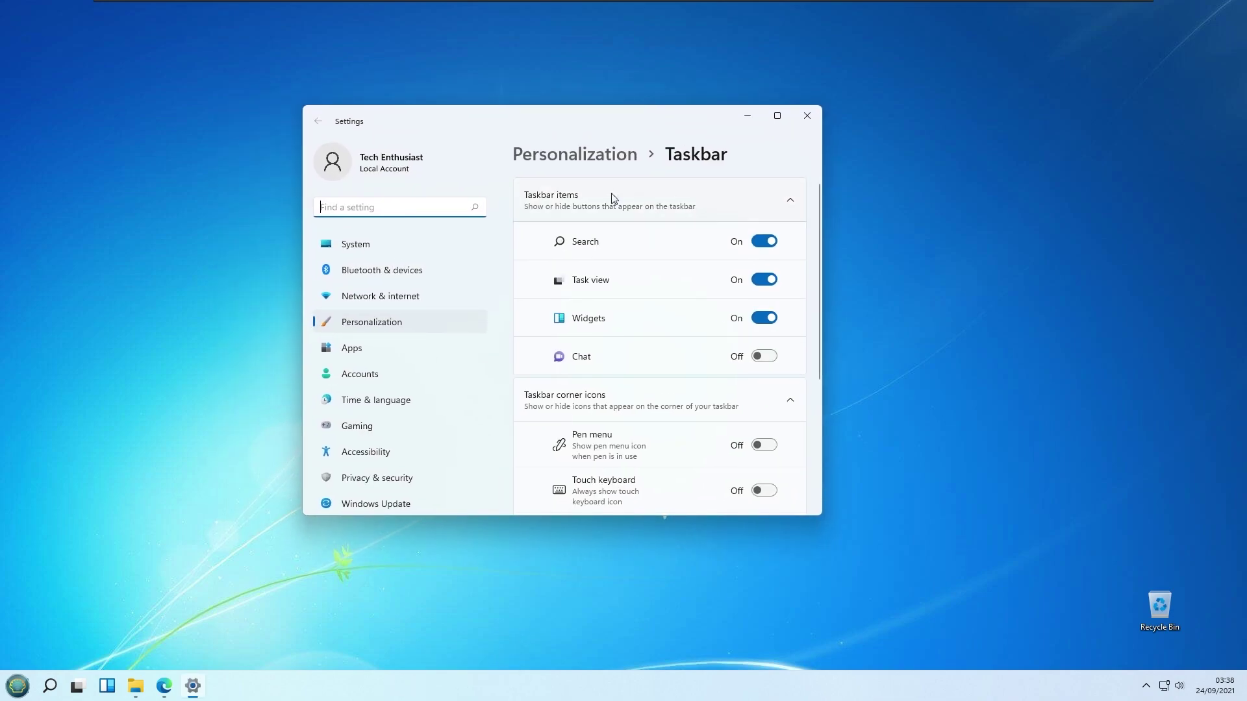
left_click(764, 241)
left_click(765, 279)
left_click(773, 318)
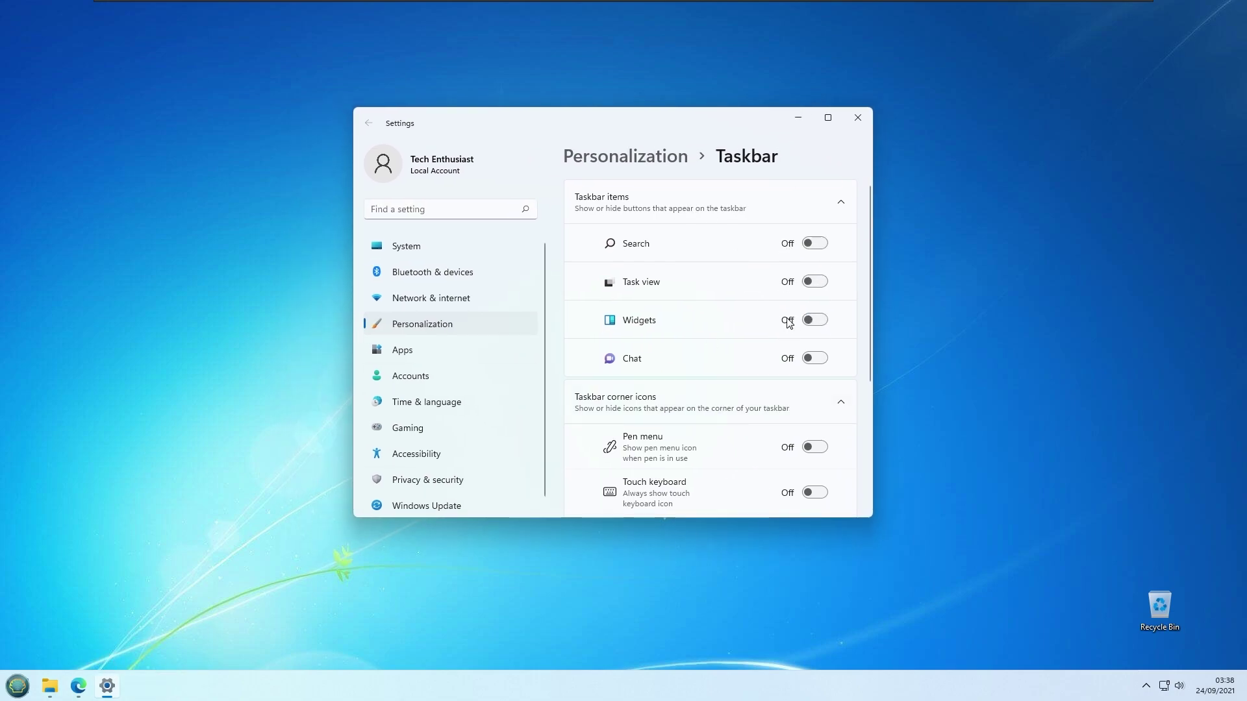
left_click_drag(718, 129, 748, 138)
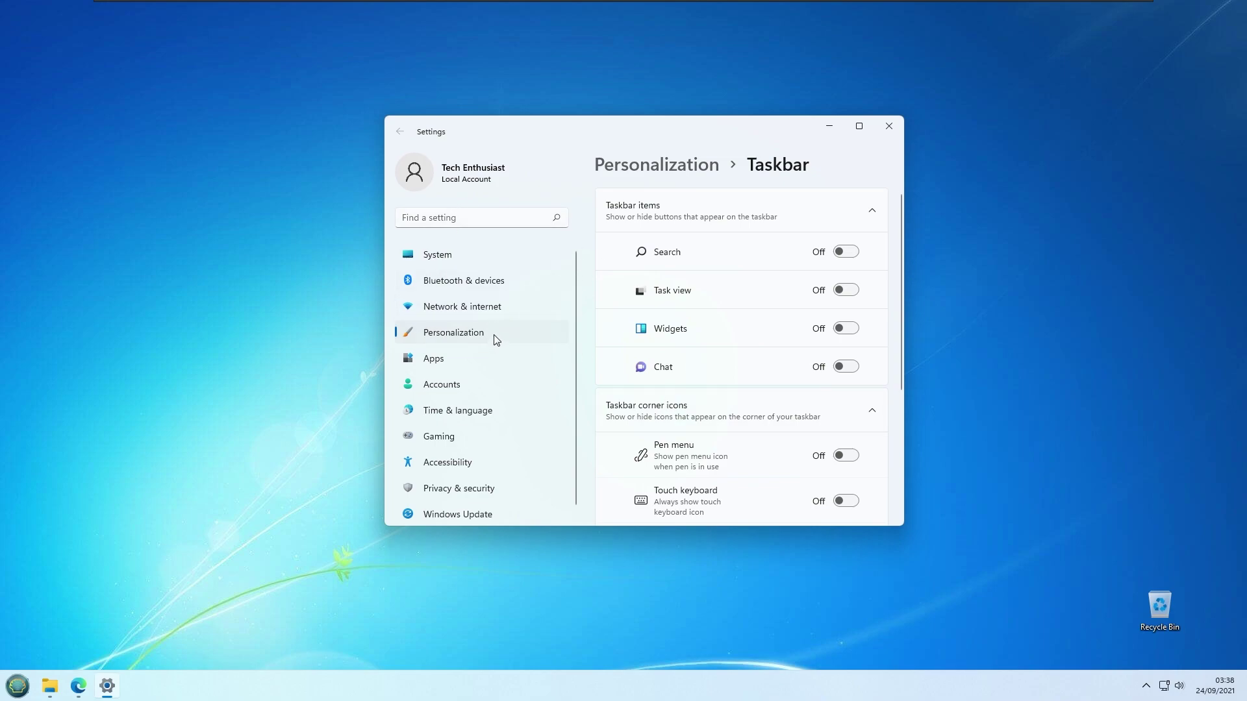
left_click(570, 338)
left_click_drag(647, 125, 619, 100)
scroll(681, 337, "down", 3)
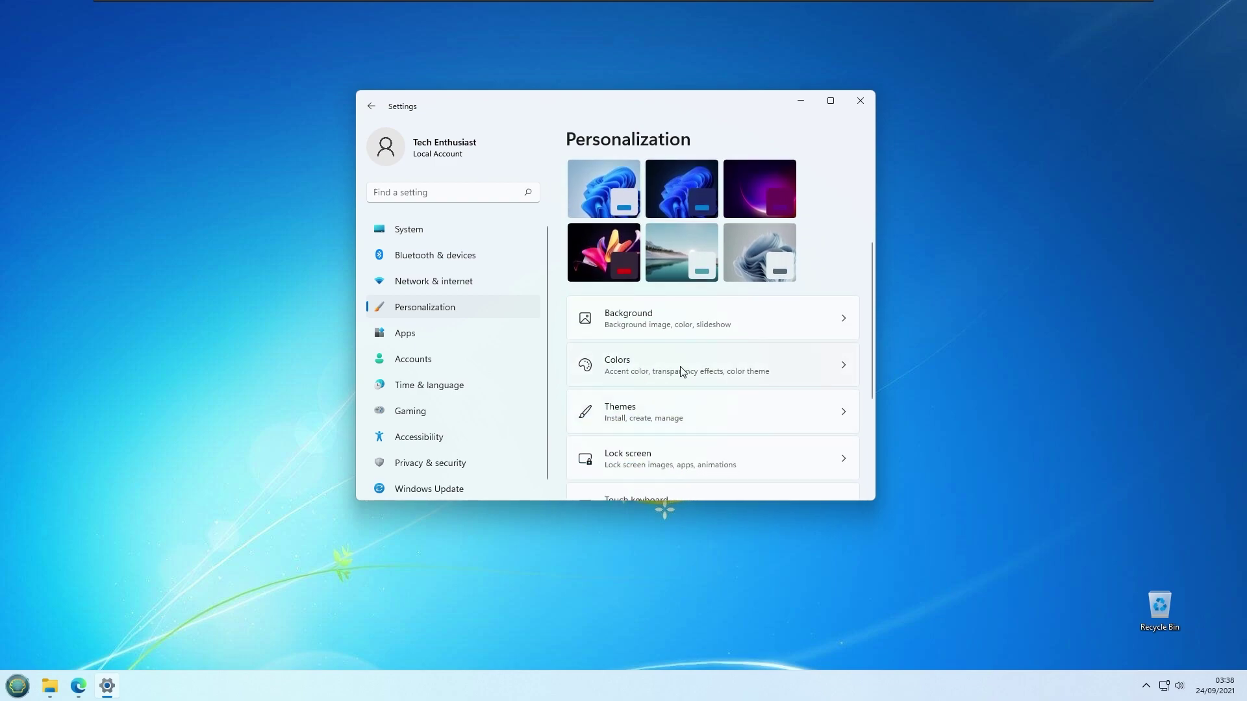
Step: Set Colors to Custom mode with Dark Windows mode and Light app mode, then close Settings
left_click(685, 373)
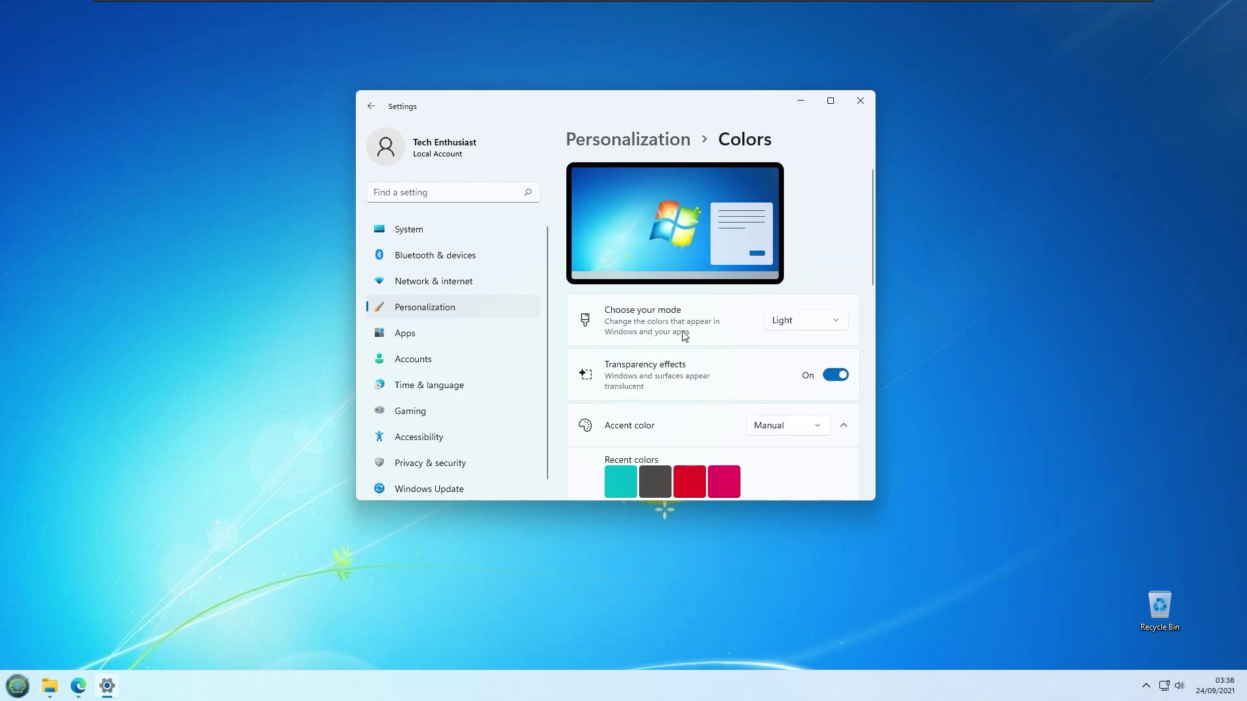
left_click(791, 321)
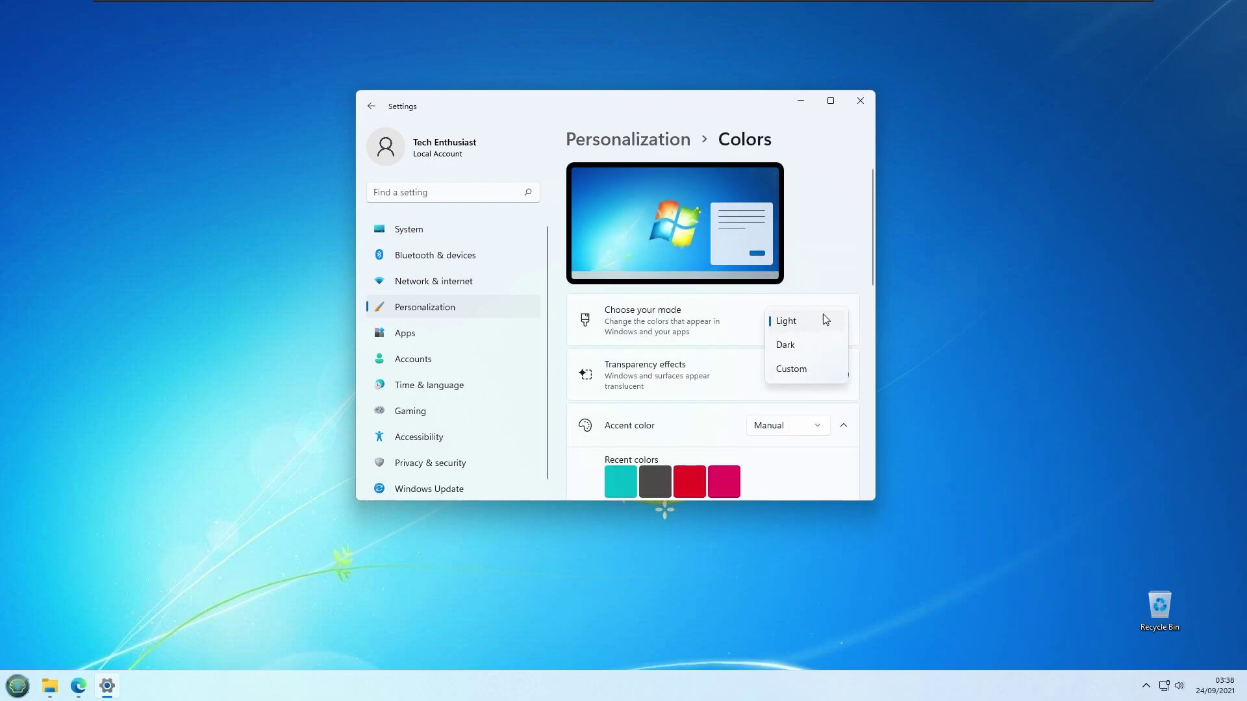
left_click(798, 370)
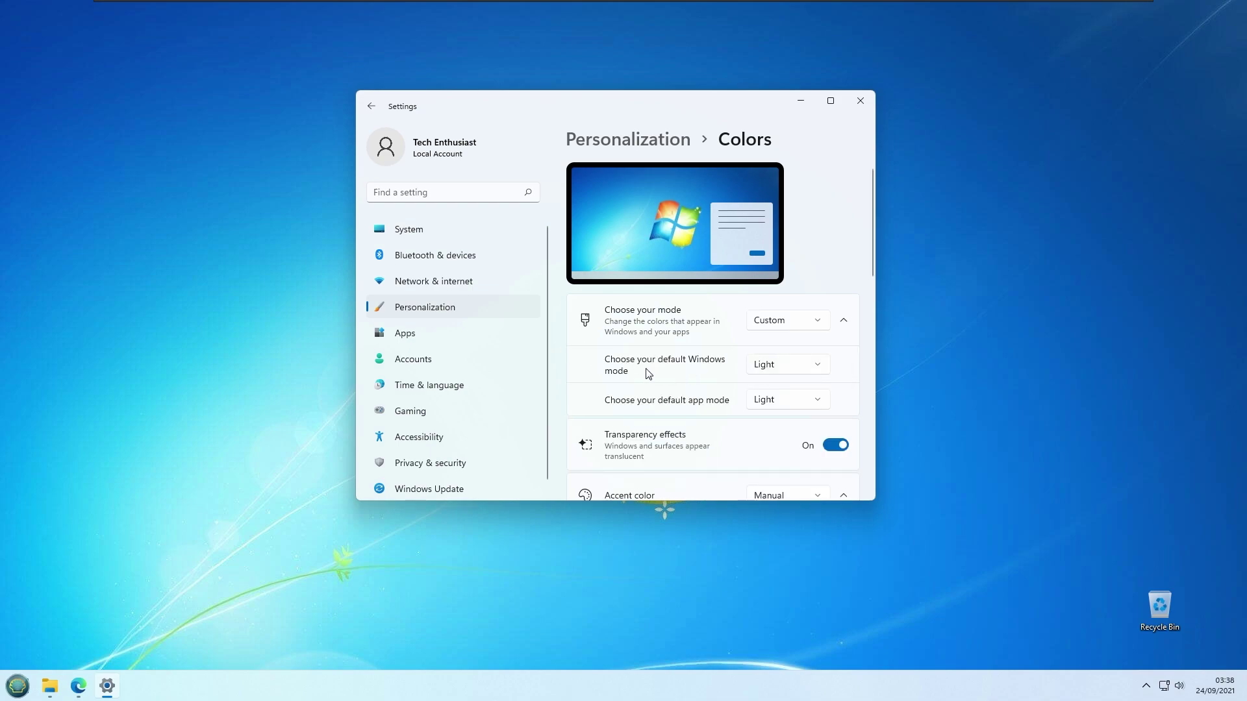
left_click(782, 365)
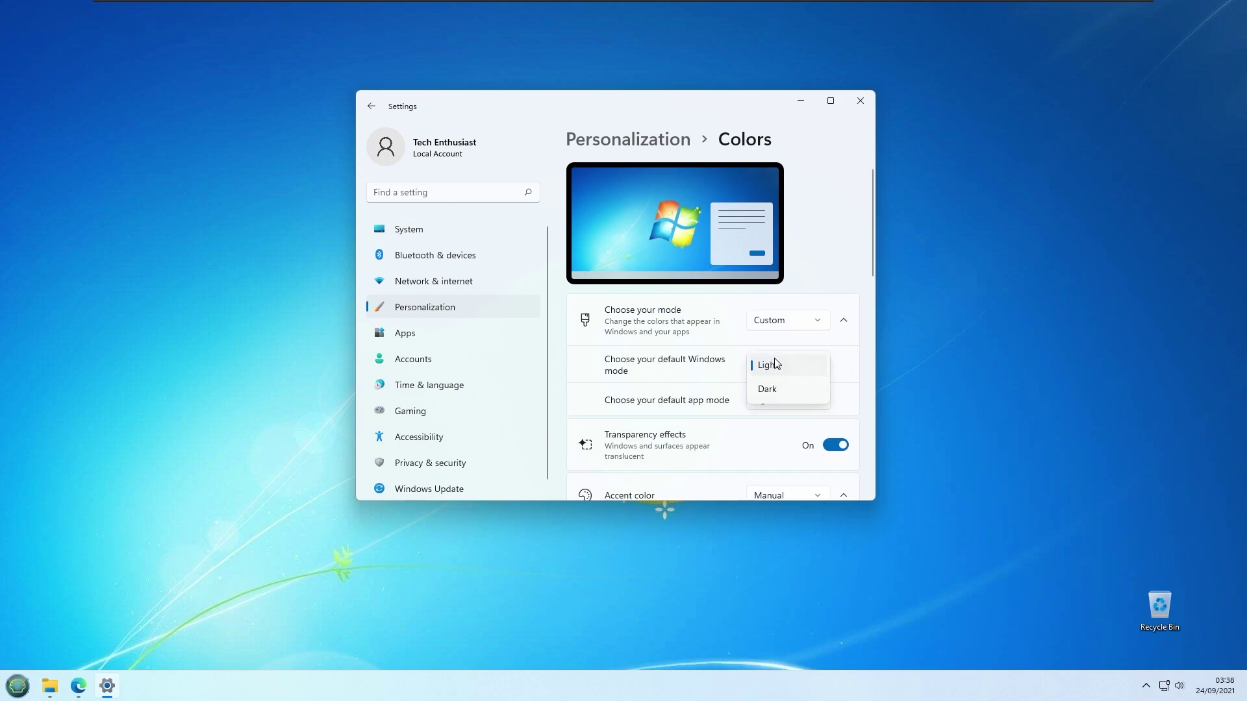
left_click(777, 392)
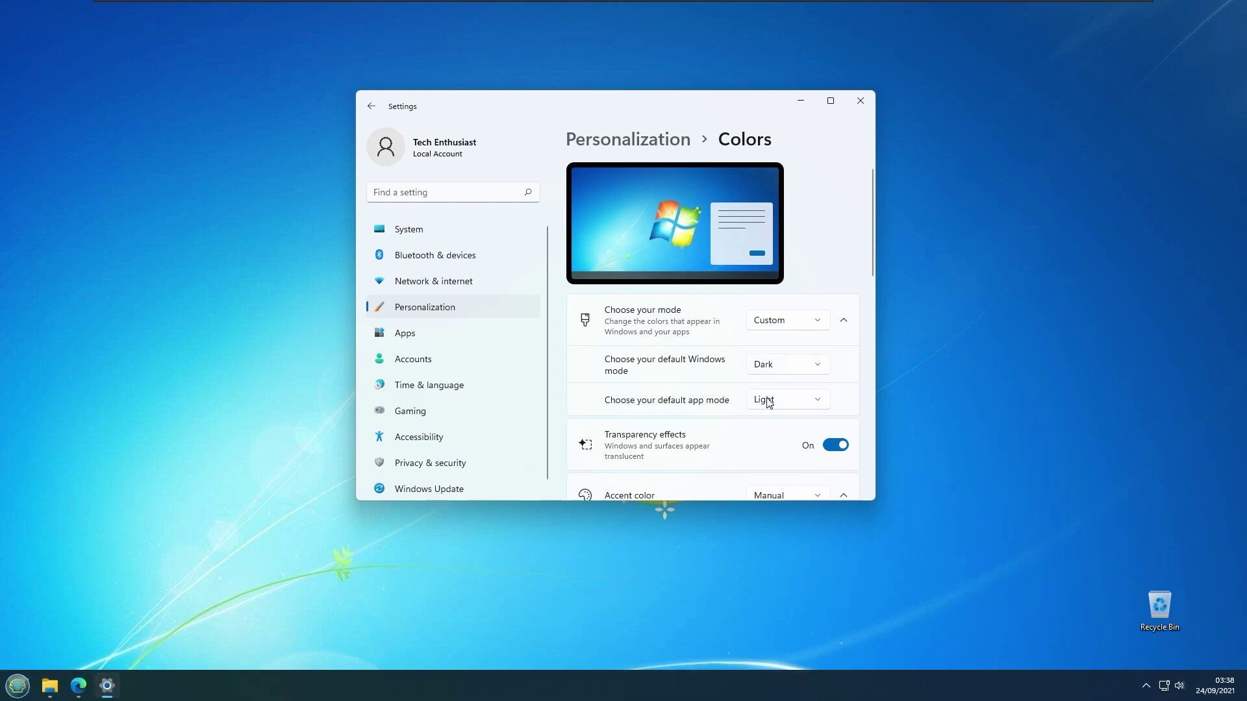
left_click(881, 101)
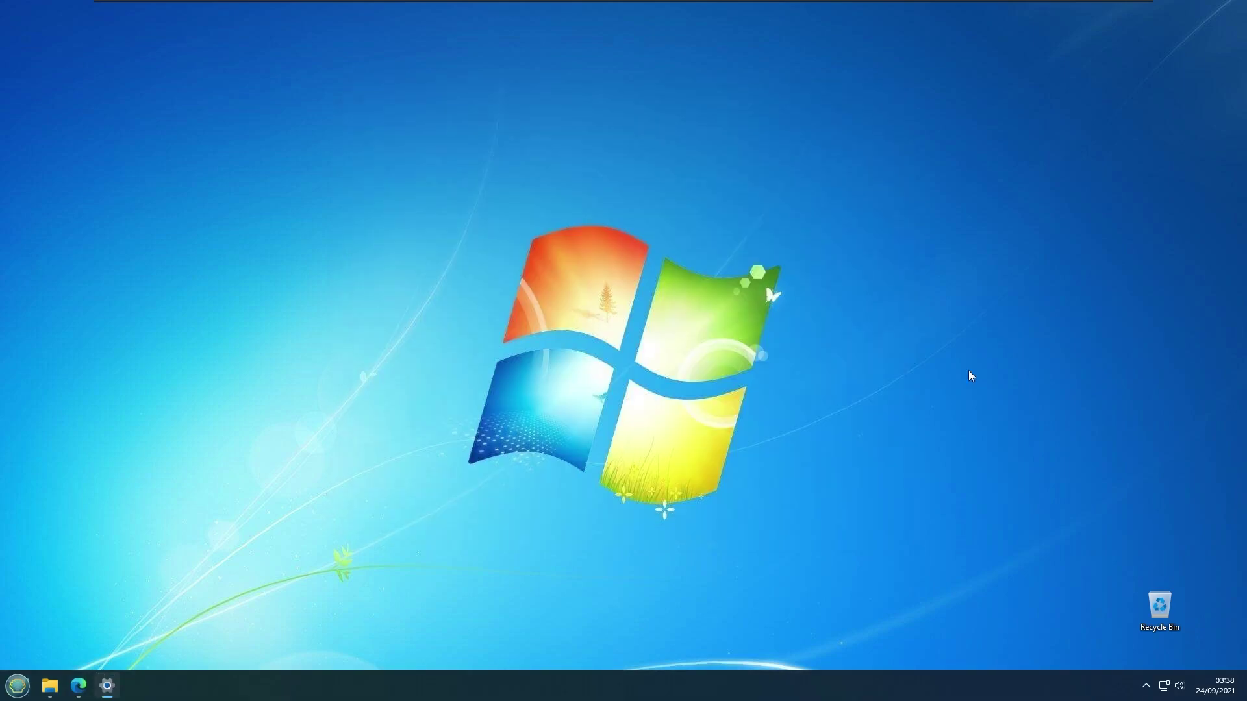
right_click(18, 692)
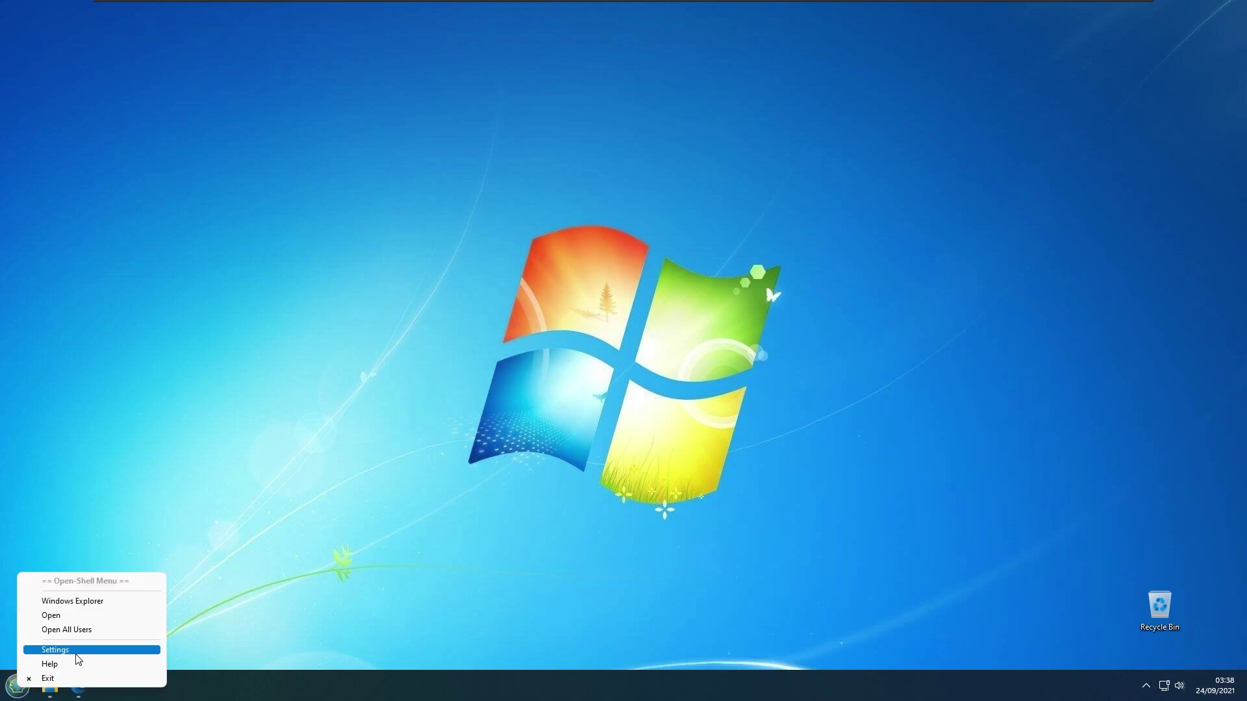
Step: In Open-Shell Menu settings, enable taskbar customization with the Glass look
left_click(115, 487)
right_click(18, 686)
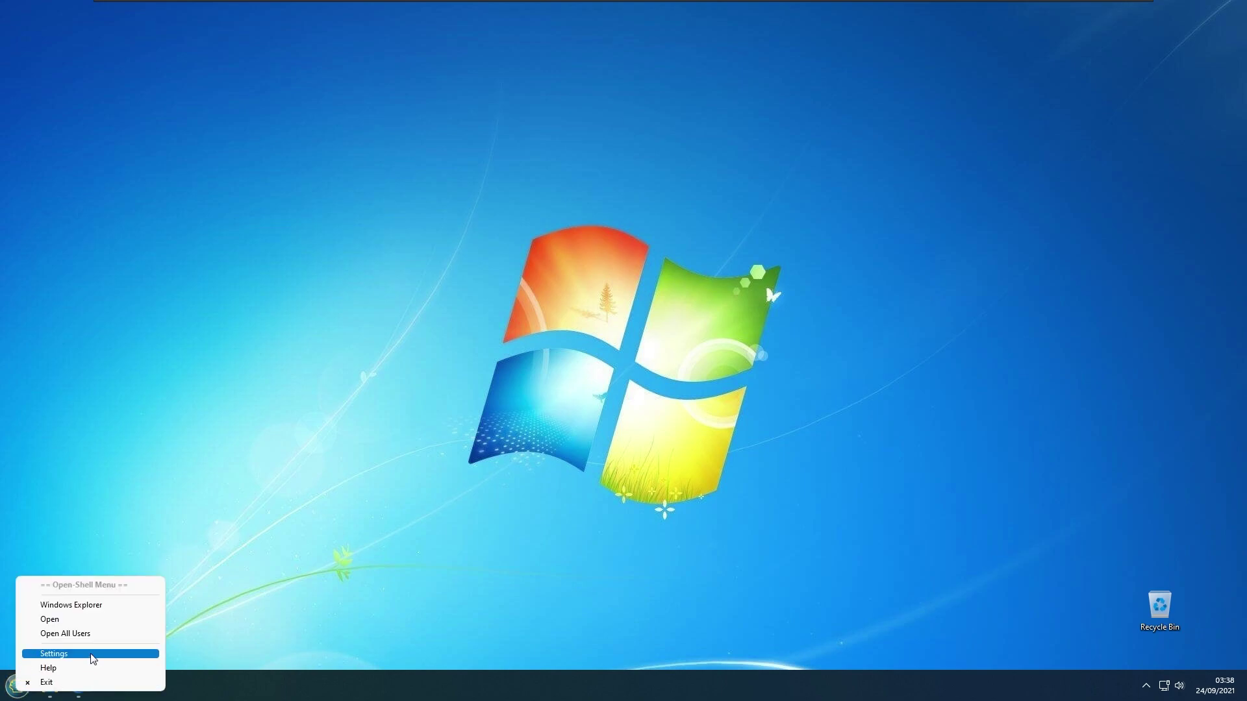
left_click(587, 349)
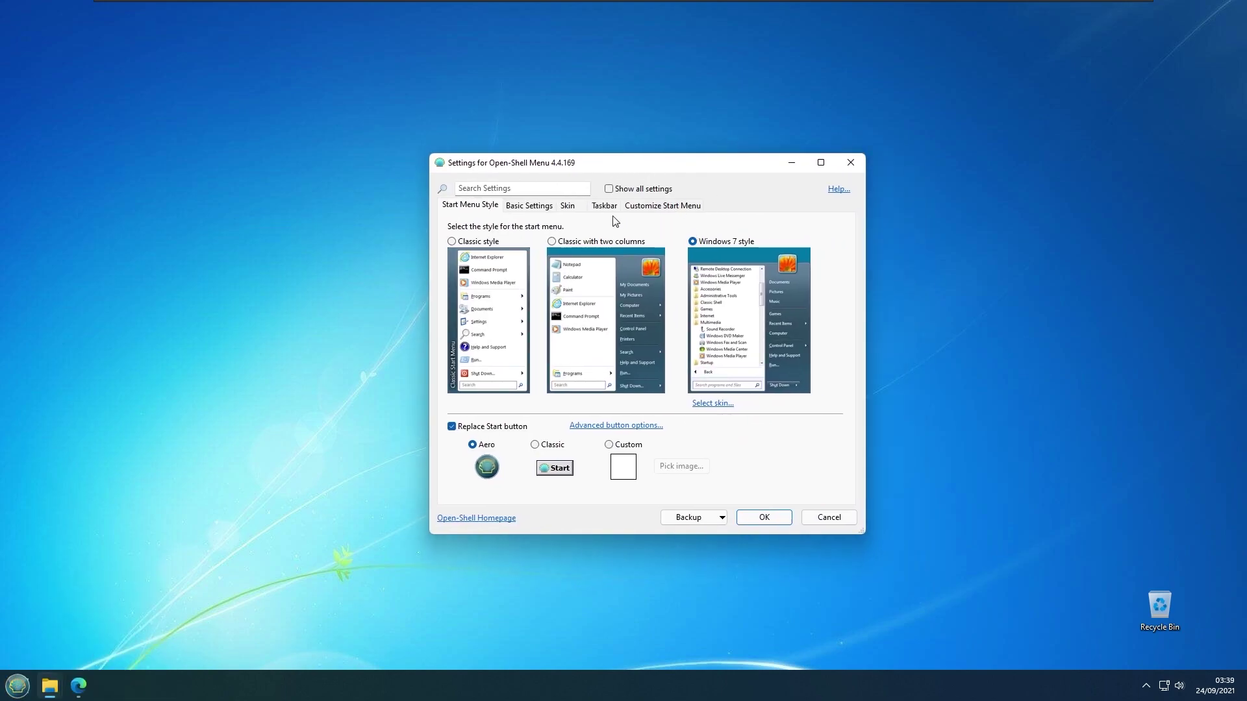
left_click(604, 206)
left_click(456, 232)
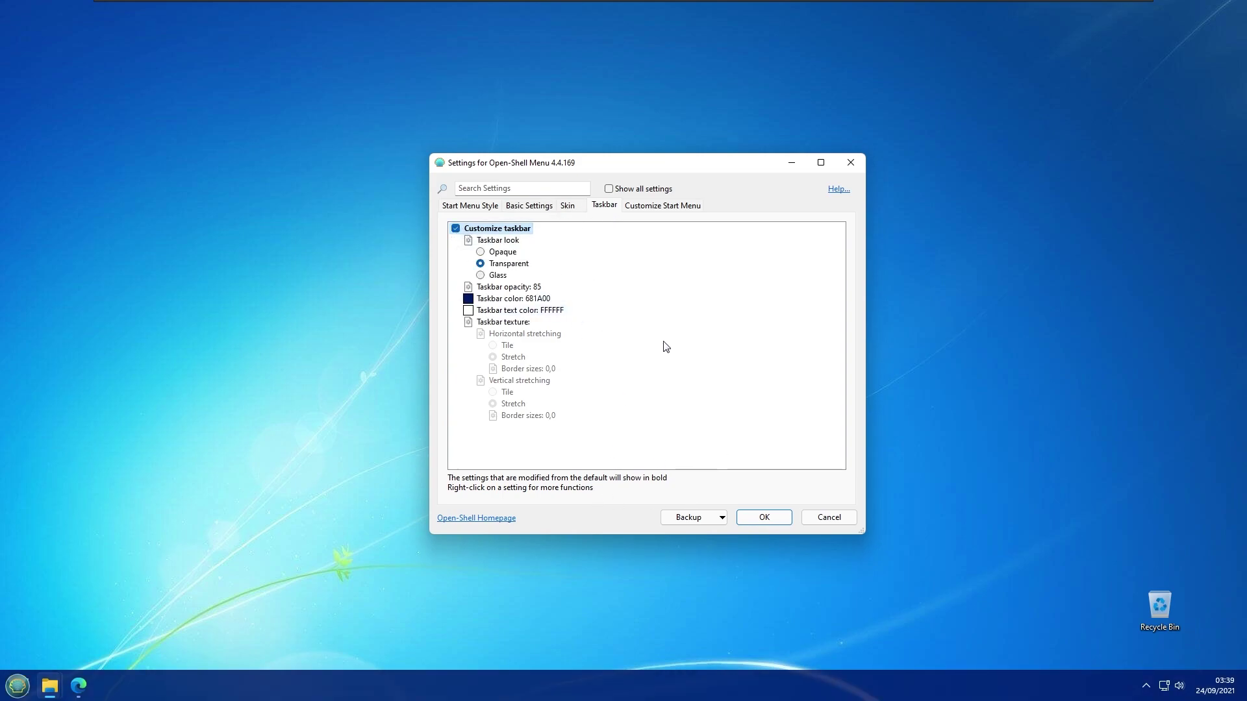
left_click(505, 253)
left_click(508, 263)
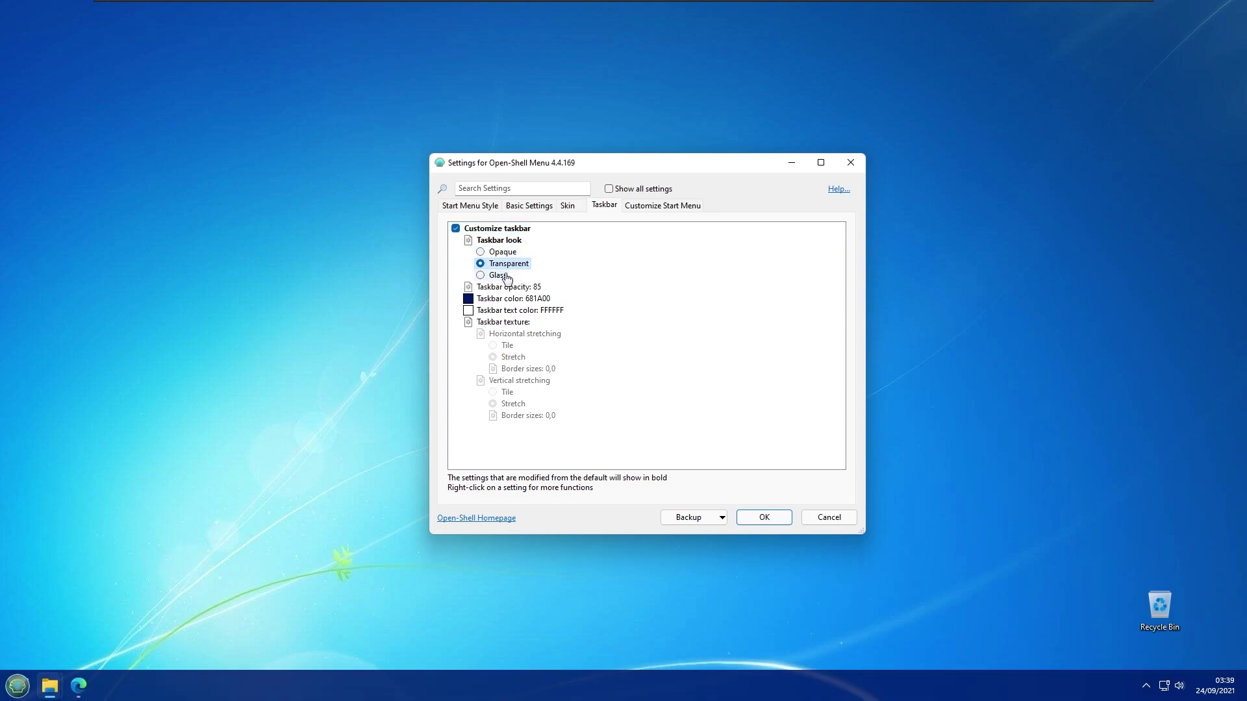
left_click(507, 278)
Step: Set the taskbar colour to a bright blue basic colour and confirm with OK
left_click_drag(716, 170, 657, 191)
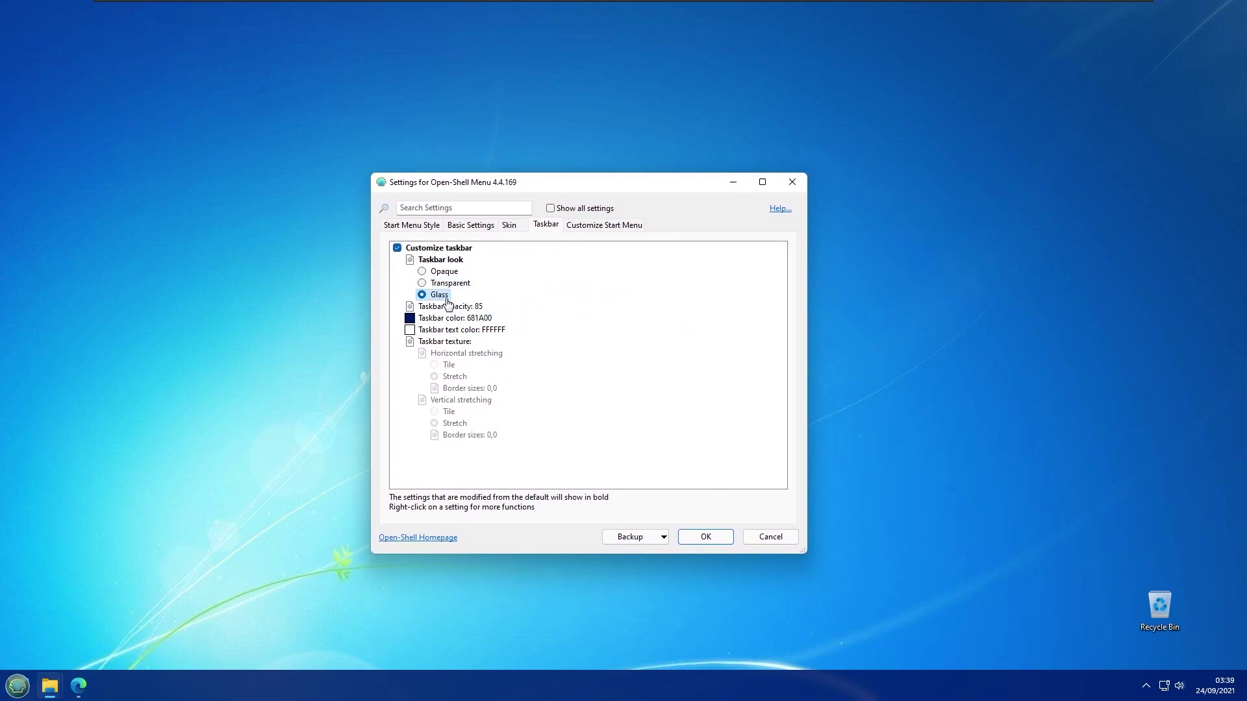
left_click_drag(547, 182, 552, 176)
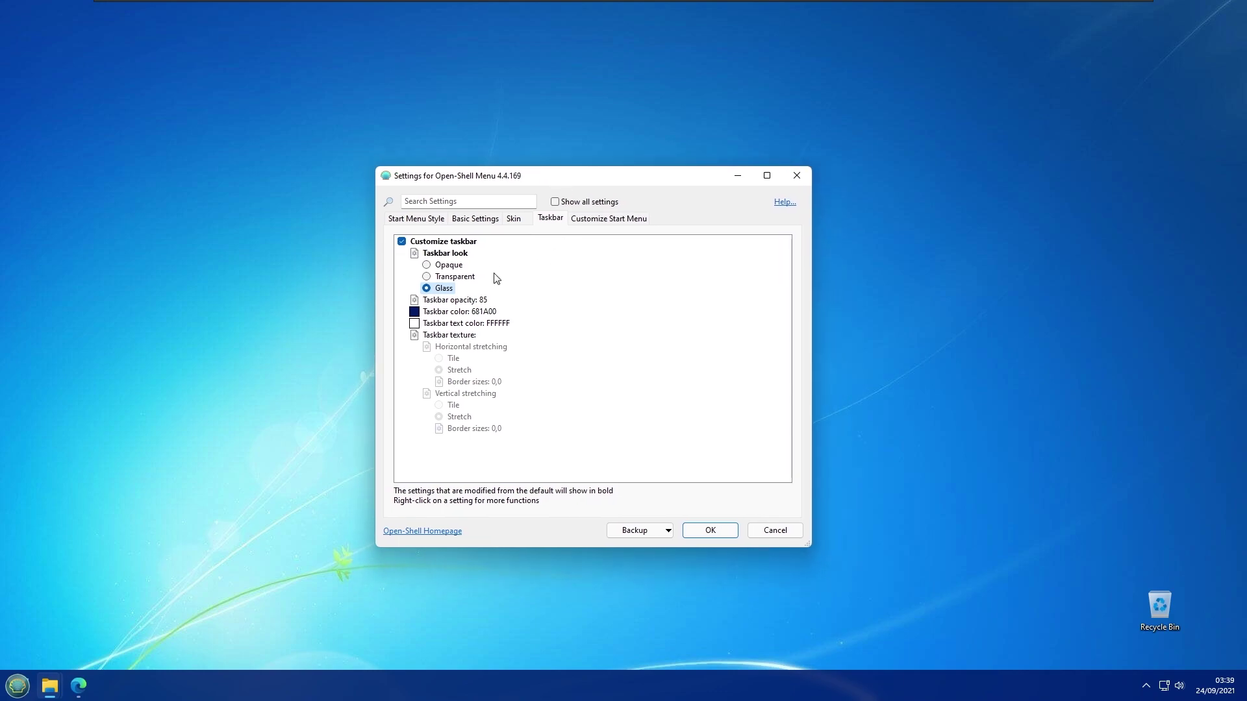
left_click(473, 315)
left_click(515, 314)
left_click_drag(566, 185, 643, 200)
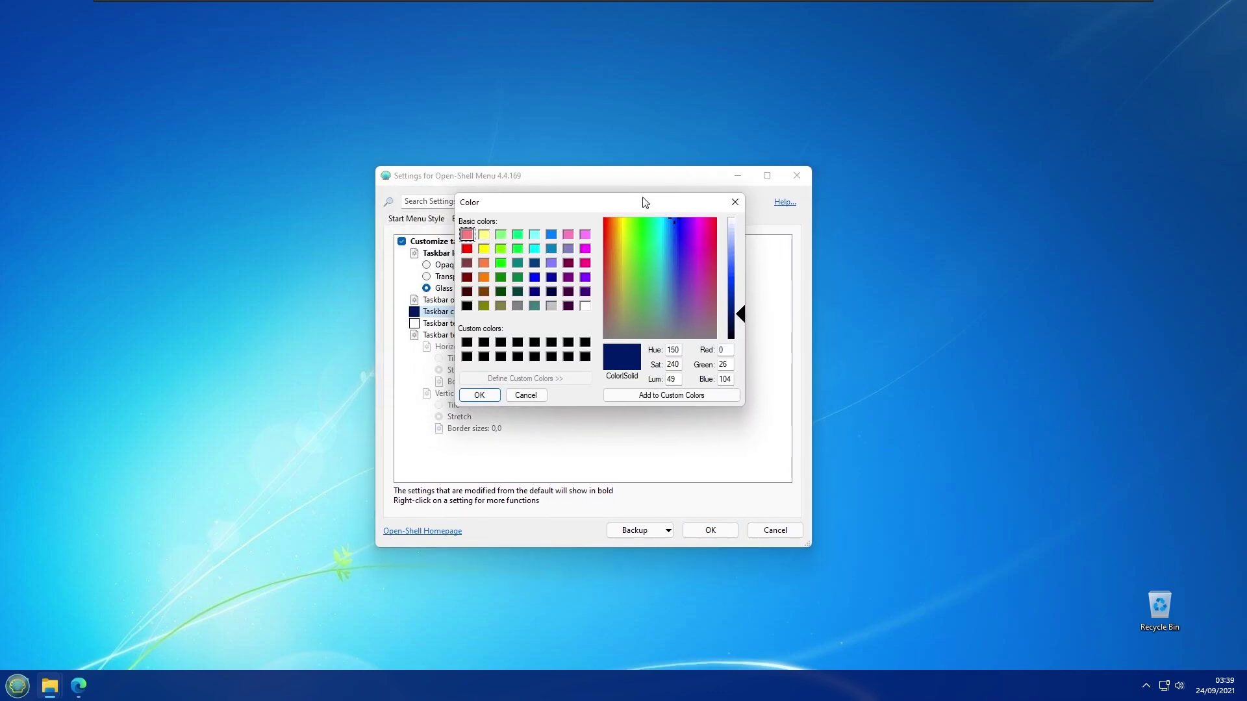
left_click(549, 234)
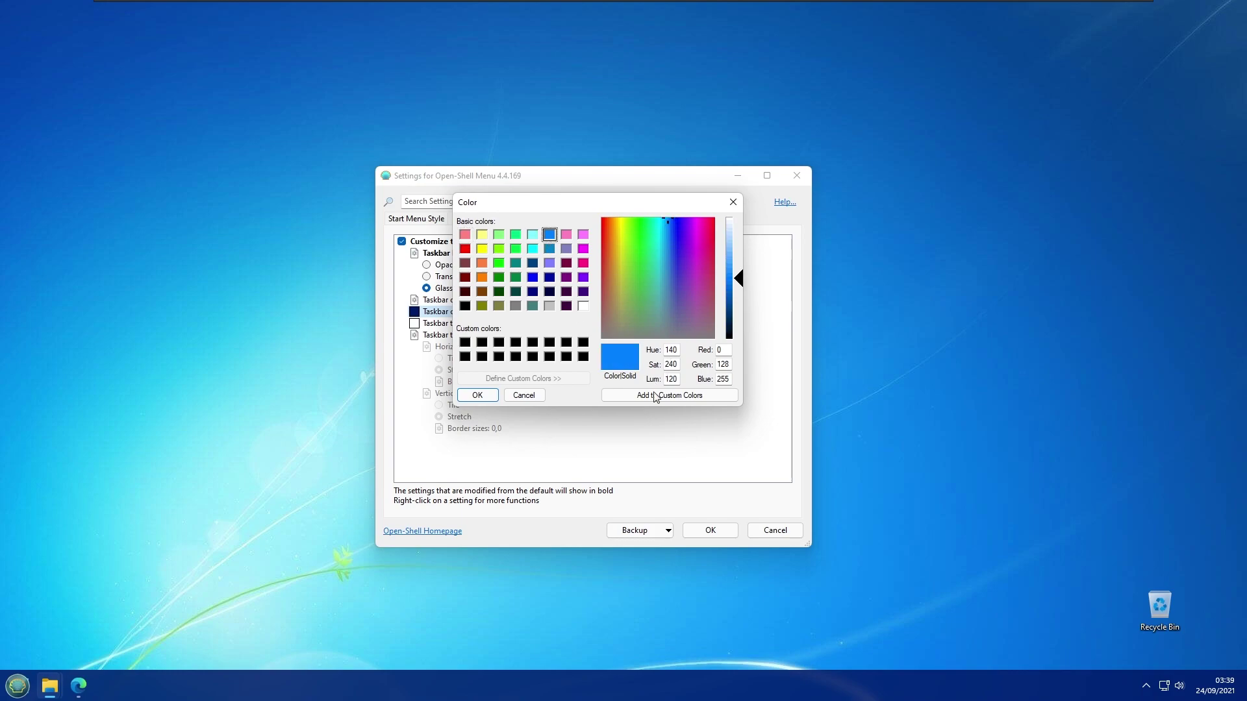
left_click(477, 395)
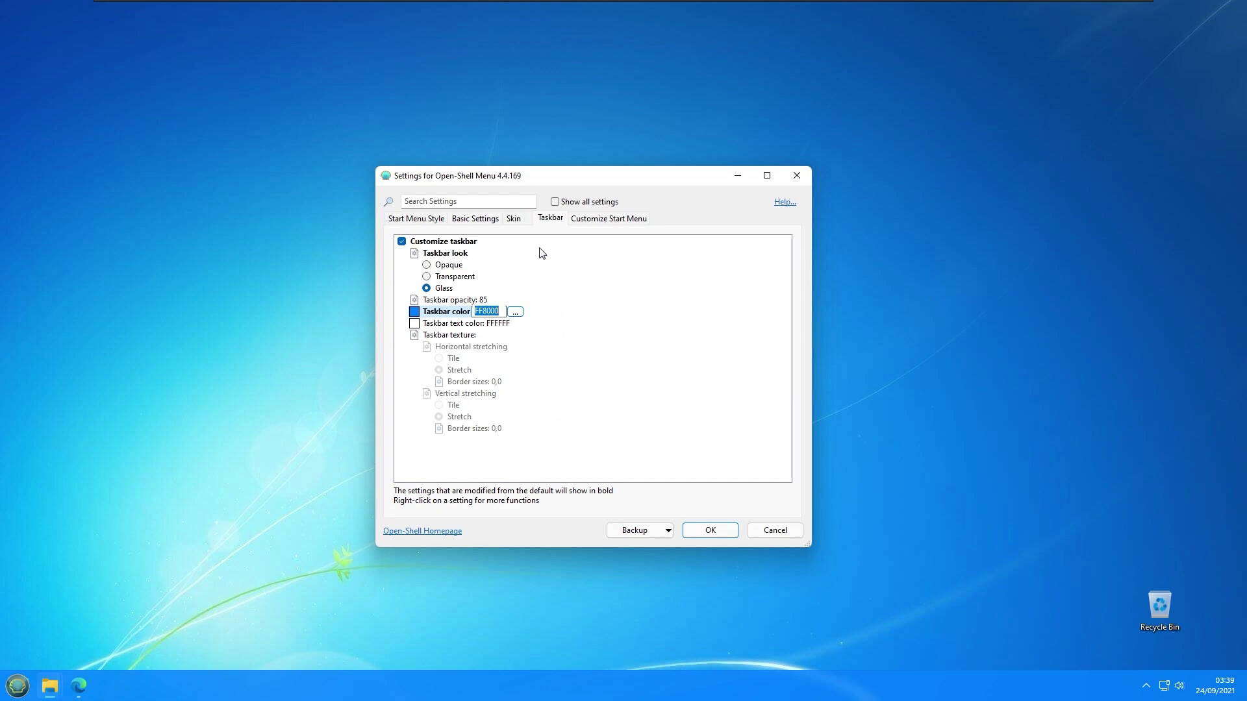
left_click(712, 531)
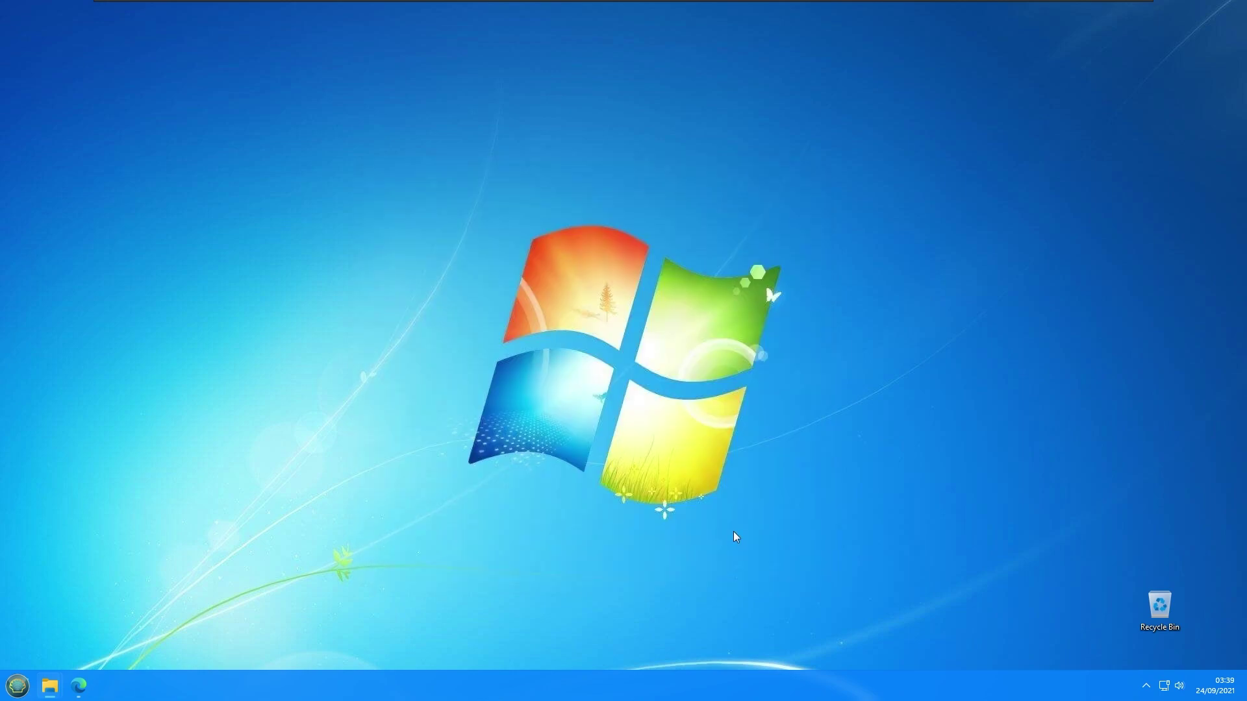
left_click(18, 686)
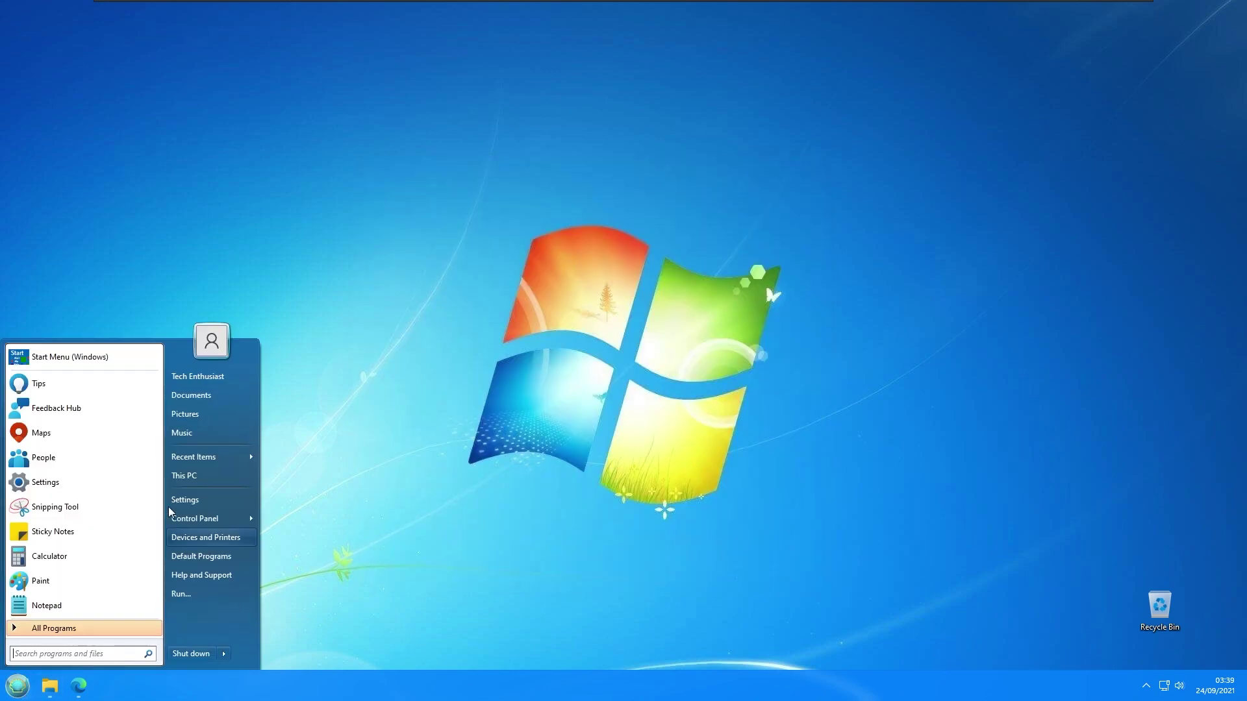
left_click(550, 407)
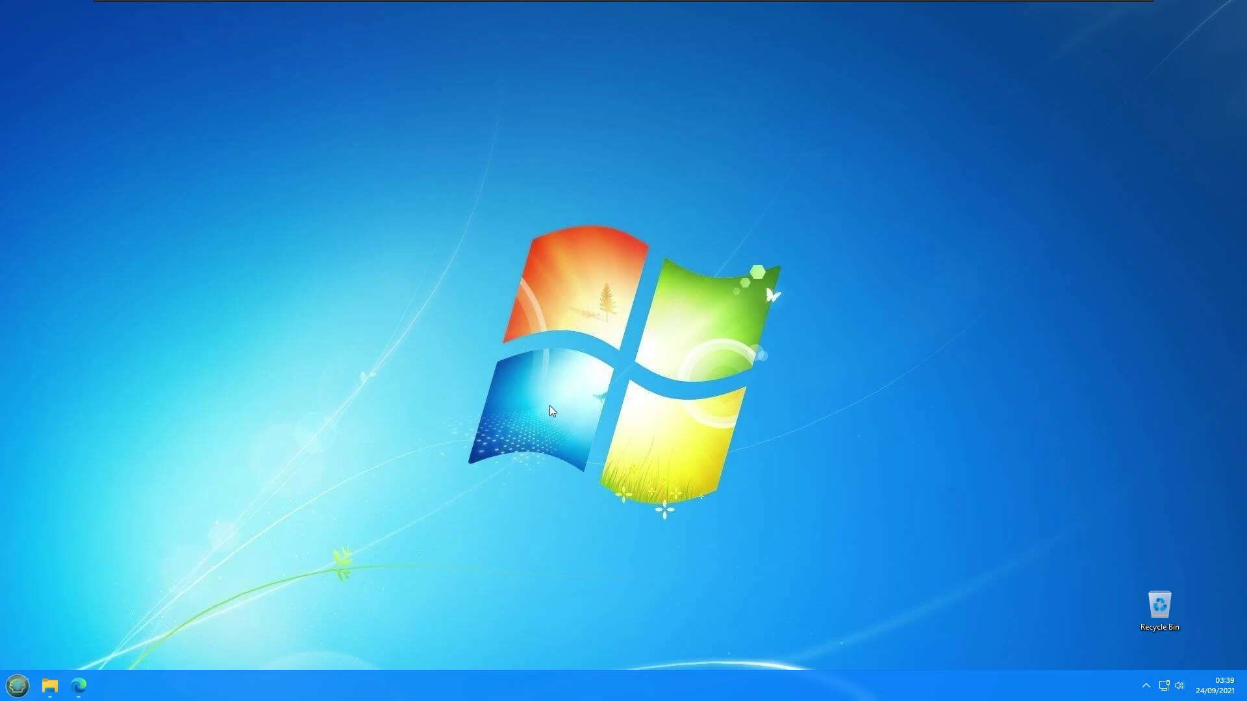
left_click(17, 685)
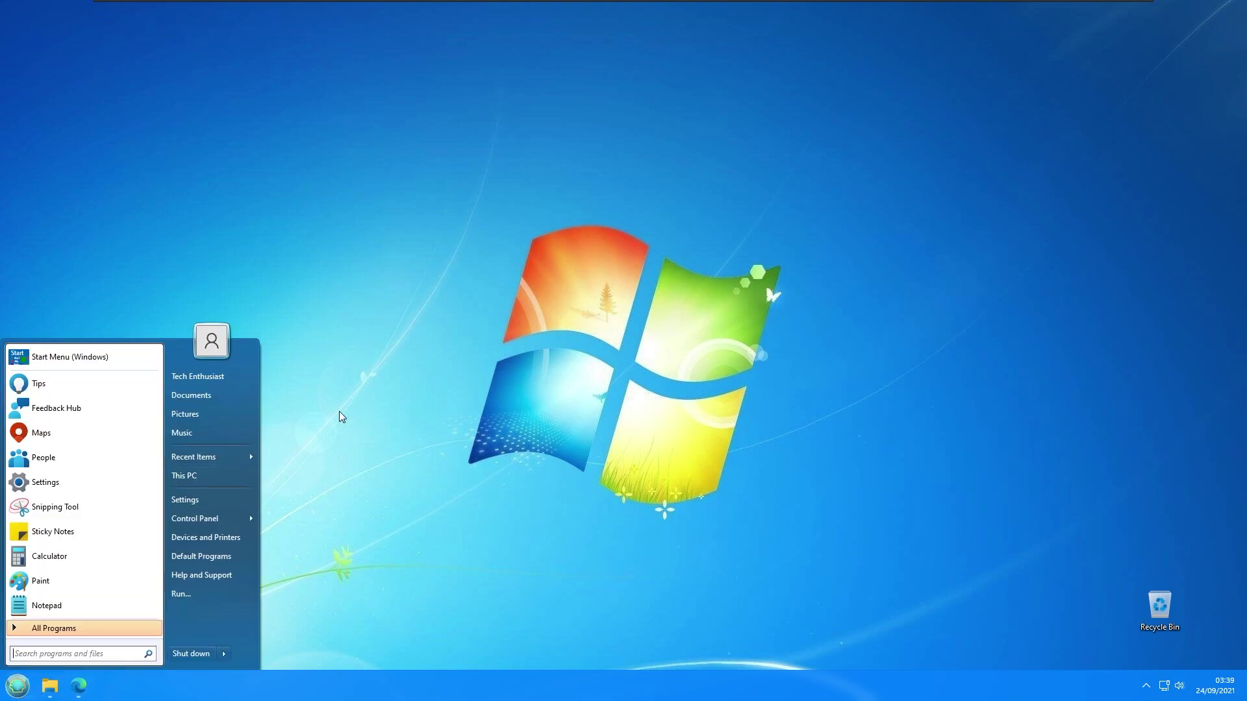
left_click(446, 361)
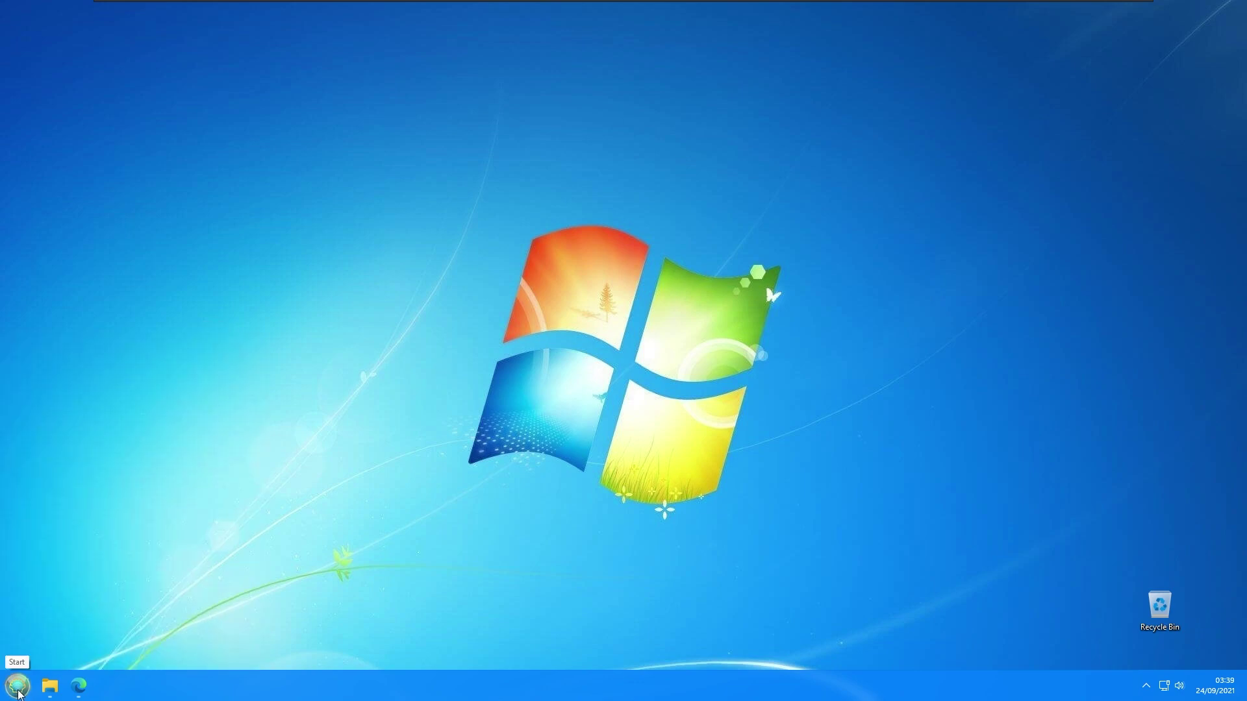
Step: Restore Edge and search Google in a new tab for 'windows 7 start orb'
left_click(79, 686)
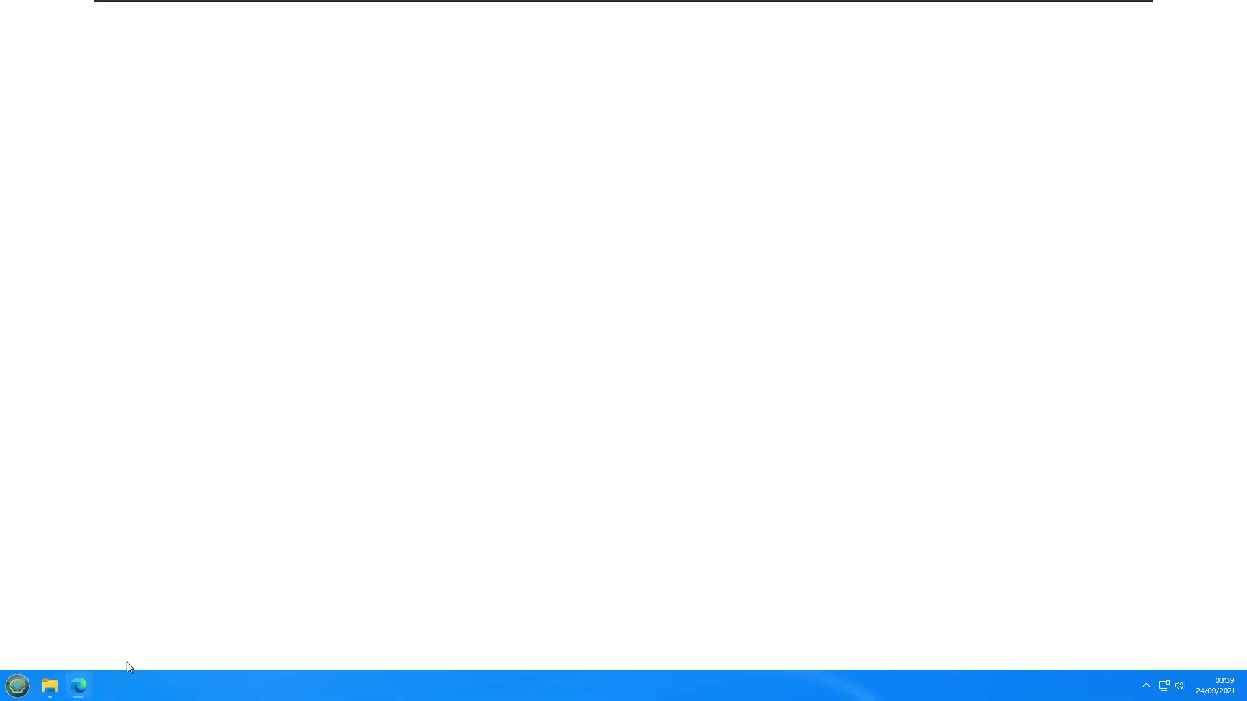
left_click(662, 10)
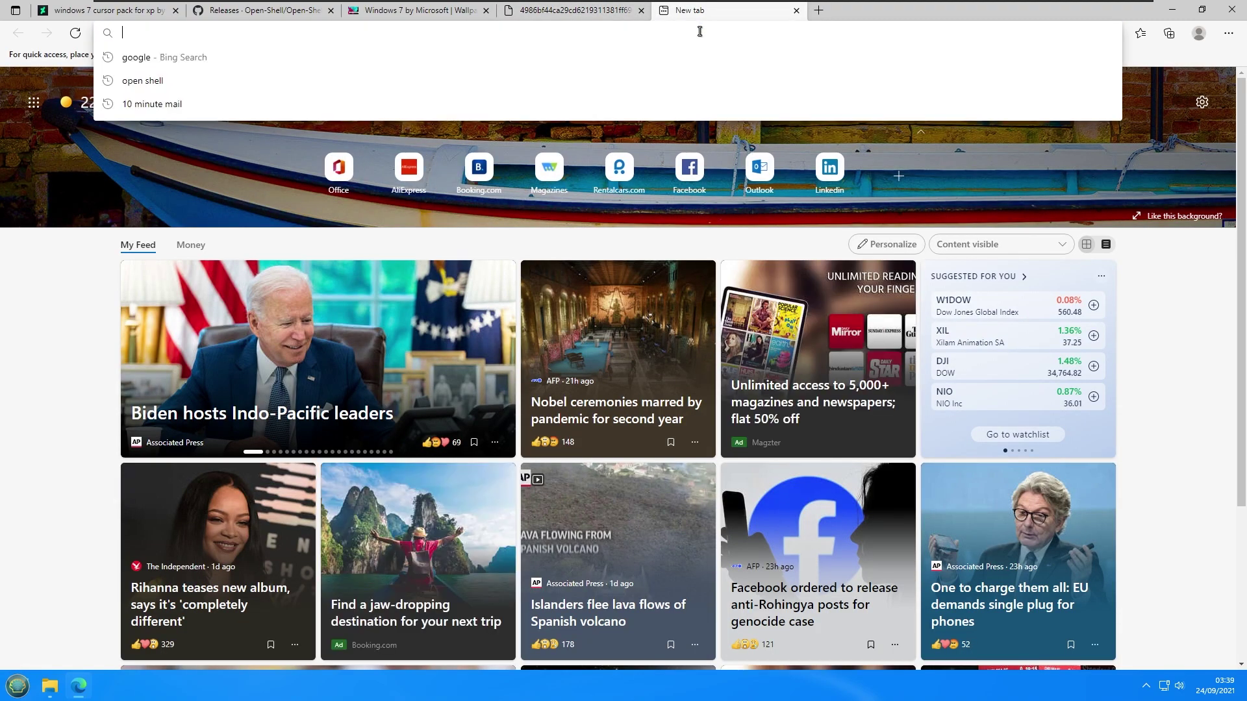
type("google")
key("Return")
left_click(794, 10)
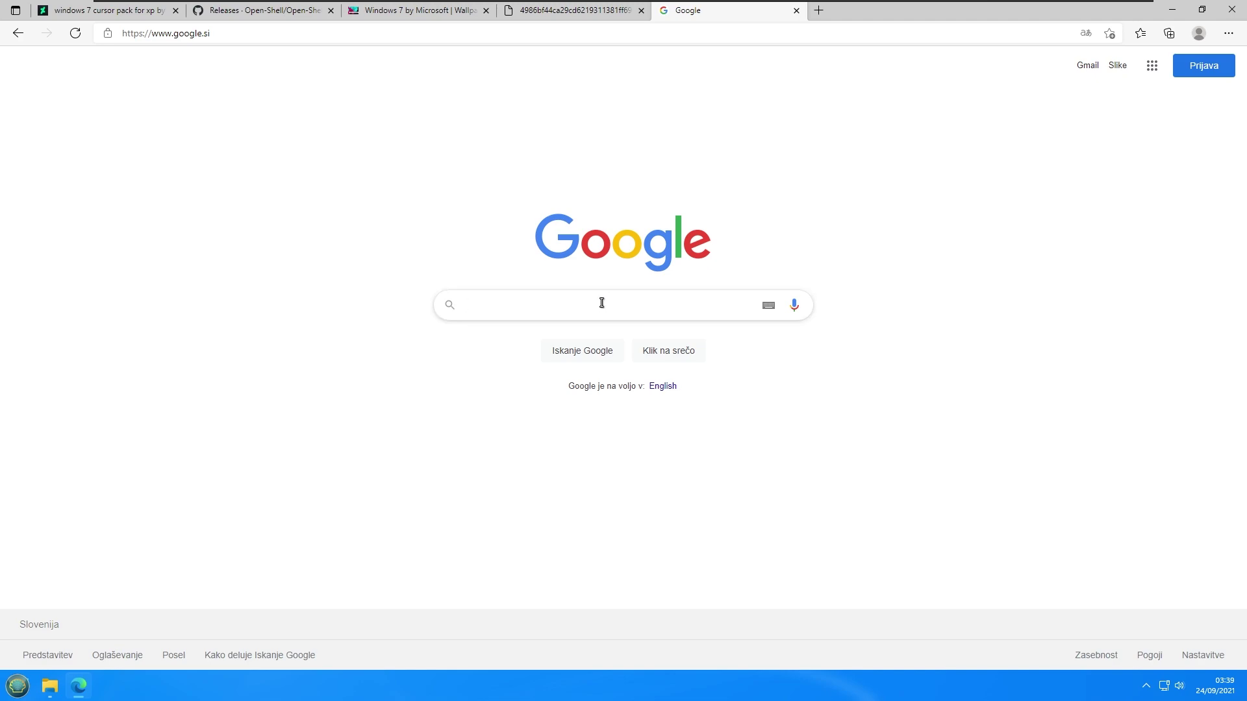
left_click(601, 302)
type("windows 7 start orb")
key("Return")
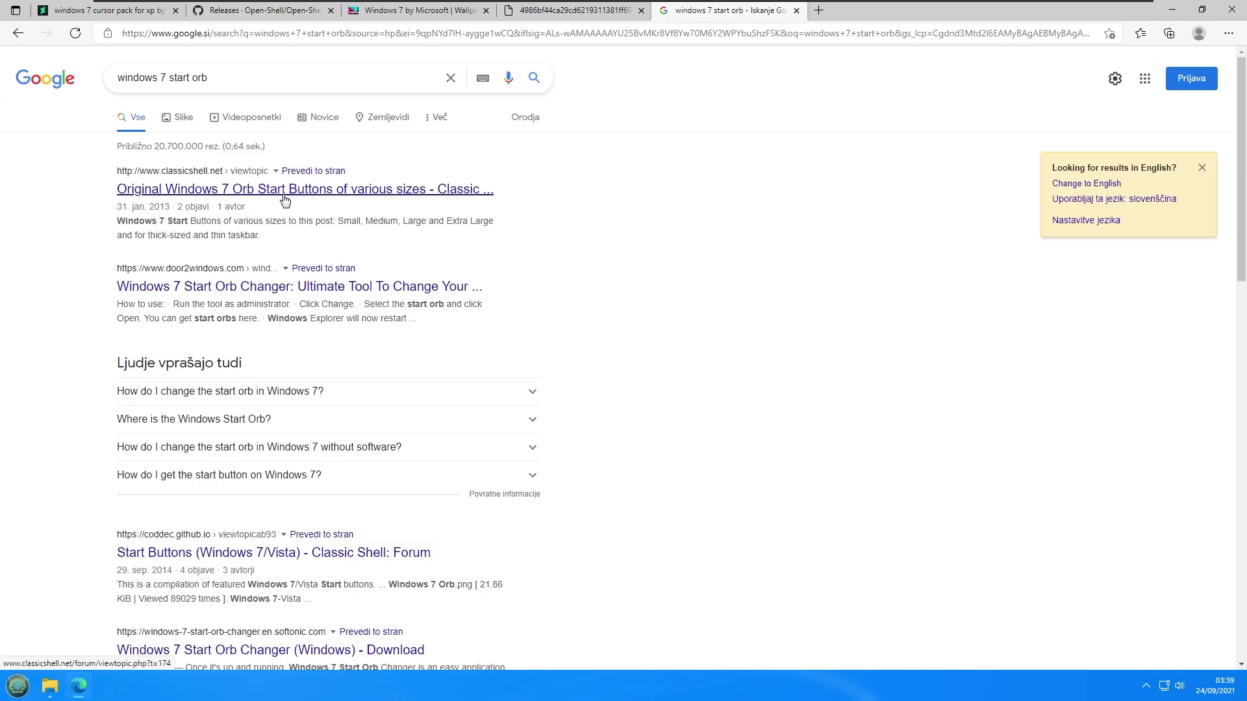
Step: Open the Classic Shell forum post and download Start Buttons.zip
left_click(351, 195)
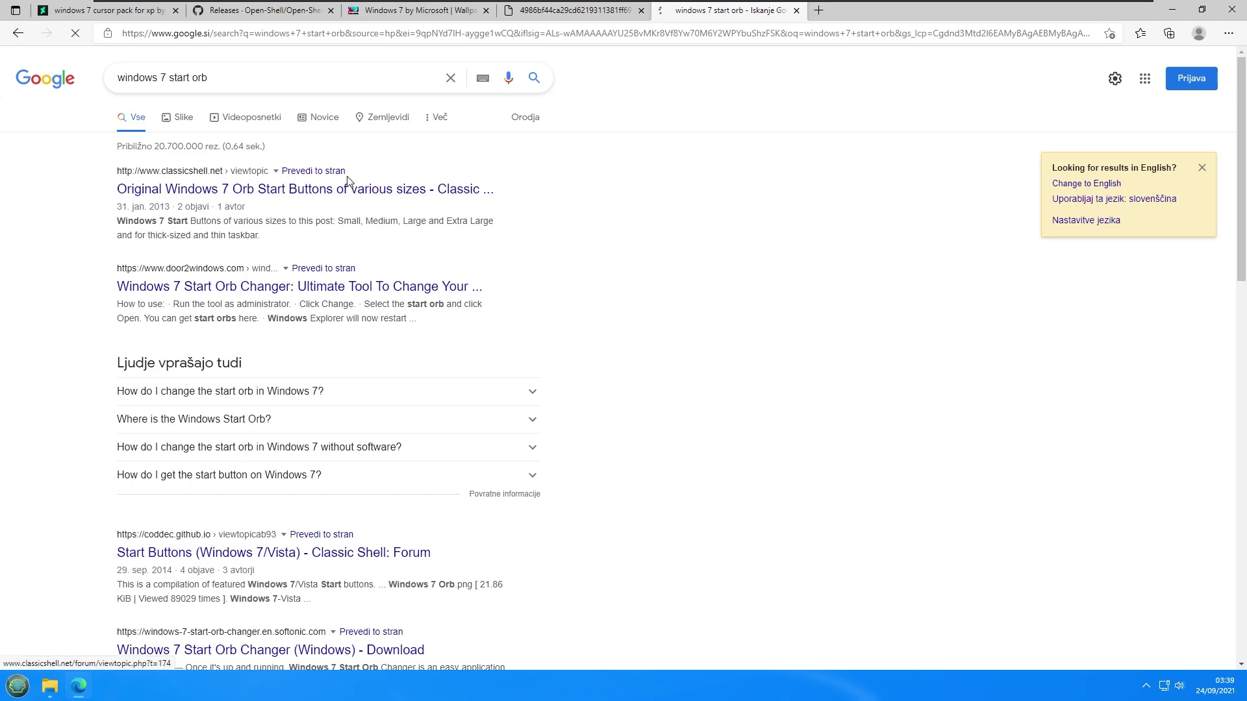
scroll(196, 400, "down", 3)
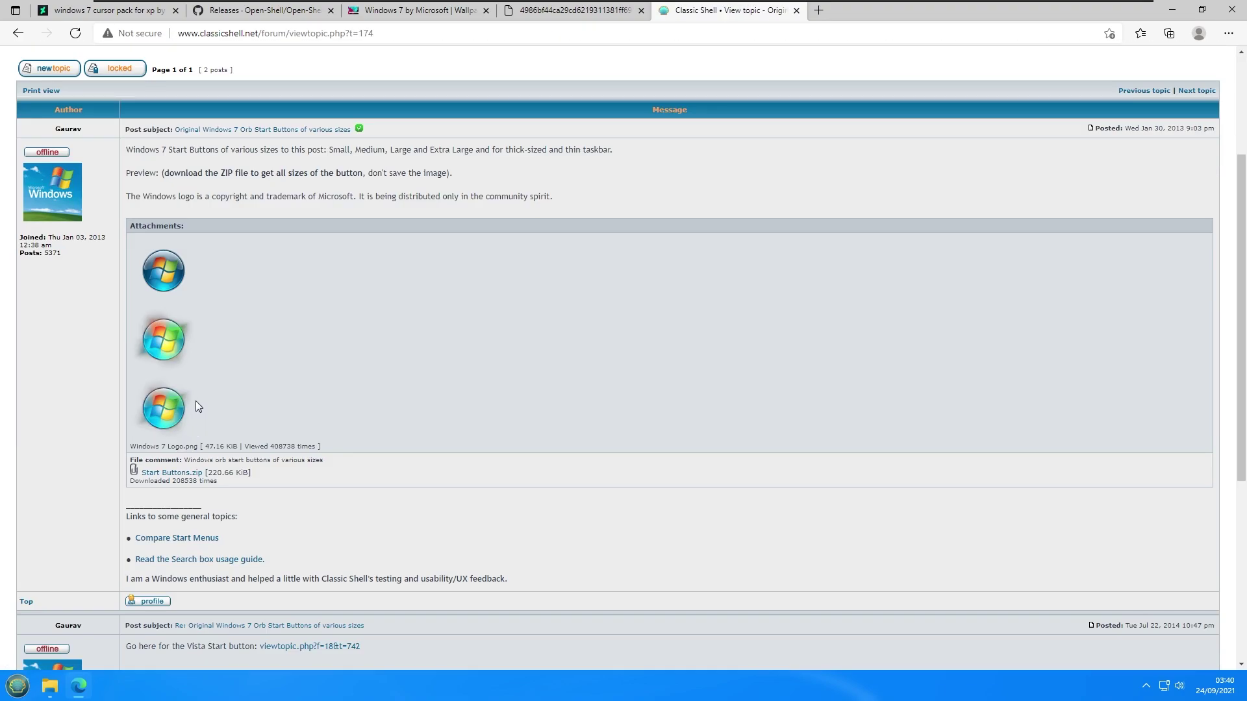
left_click(185, 474)
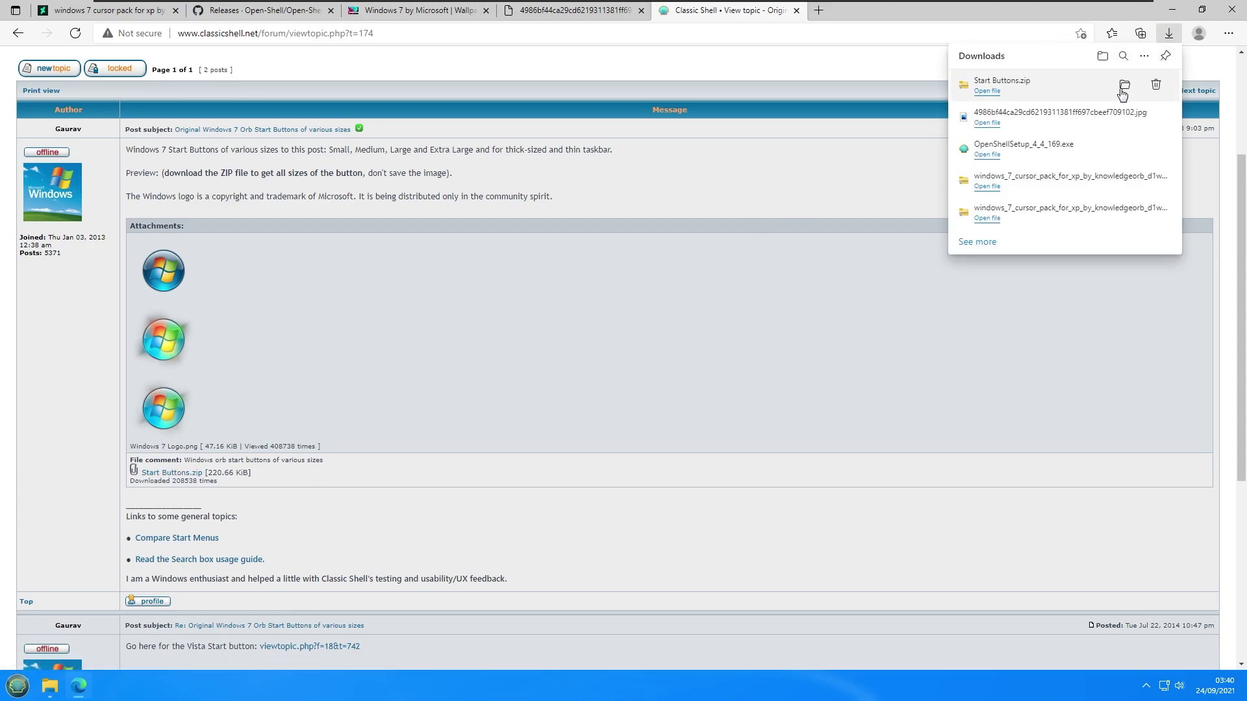
Step: Extract Start Buttons.zip from Downloads into a Start Buttons folder
left_click(1127, 86)
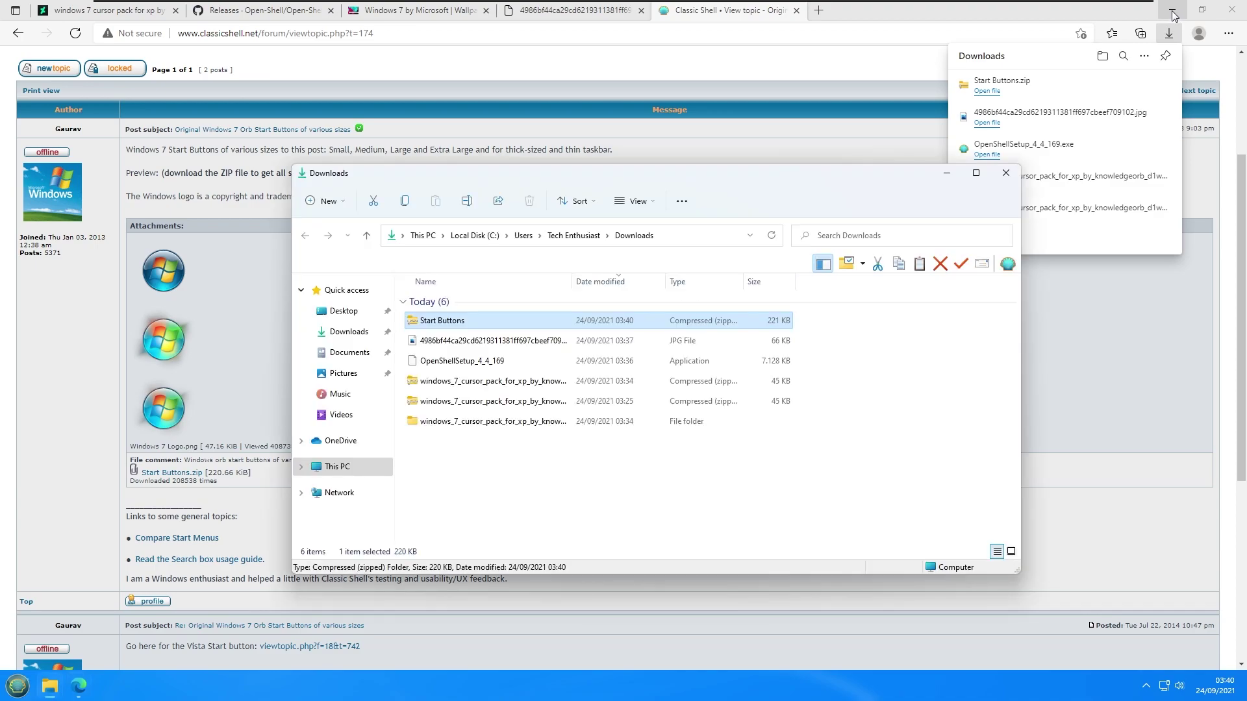
right_click(504, 321)
left_click(608, 430)
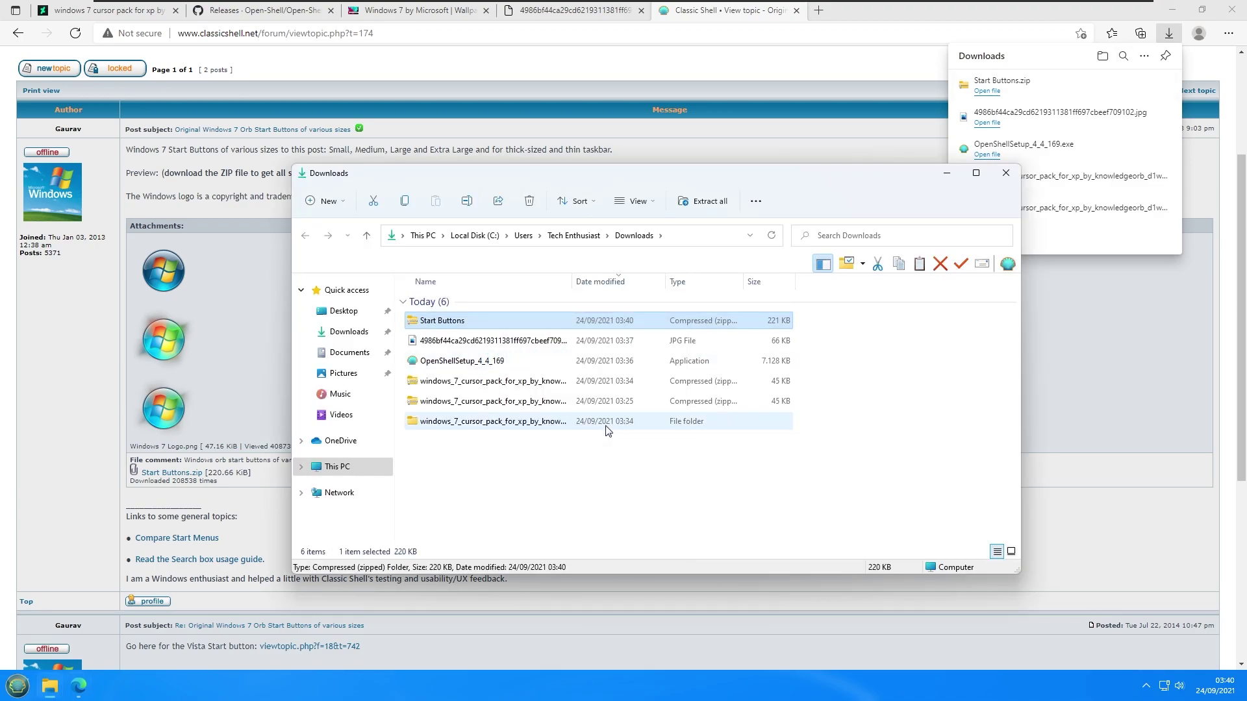
left_click(741, 467)
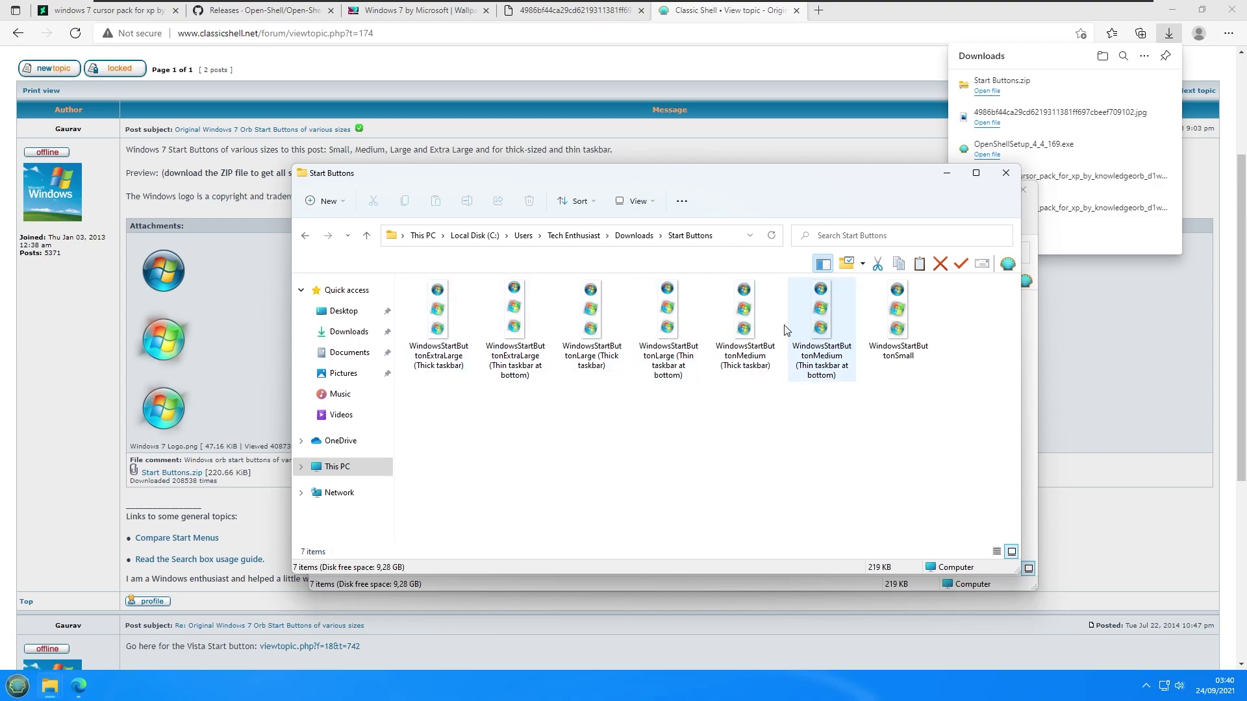
Step: Close both Start Buttons File Explorer windows
left_click_drag(743, 183, 701, 194)
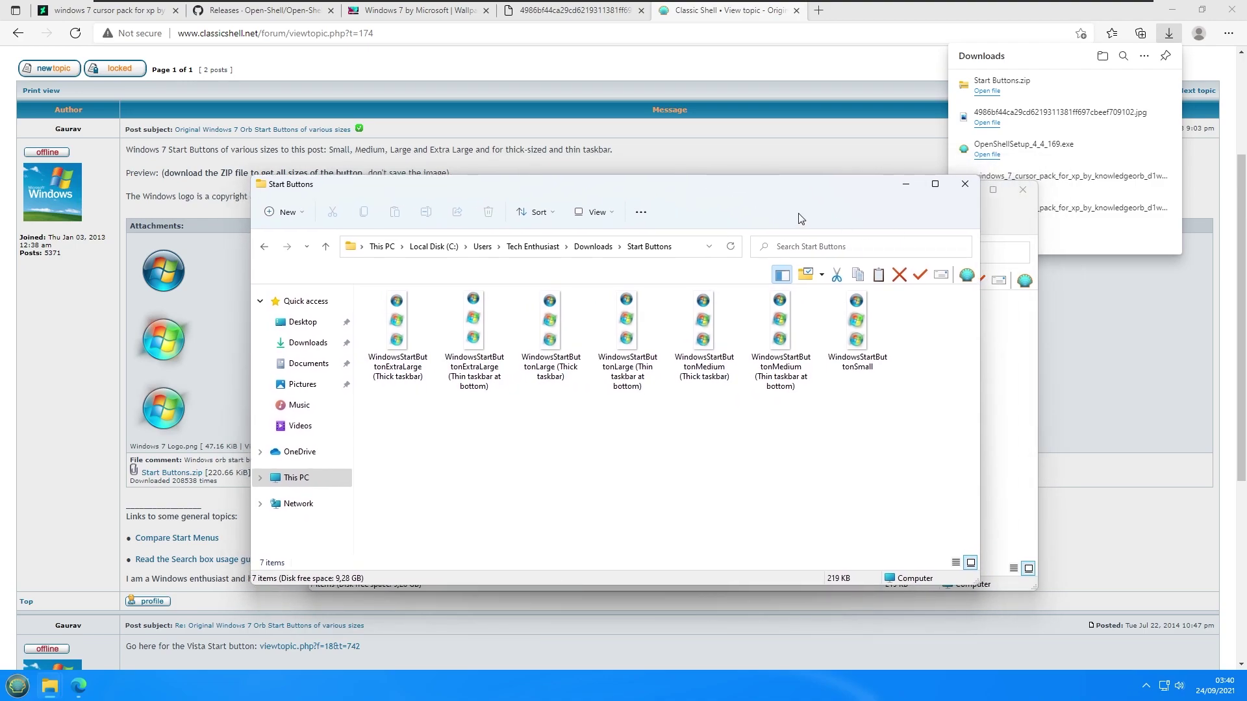
left_click(1022, 189)
left_click(964, 183)
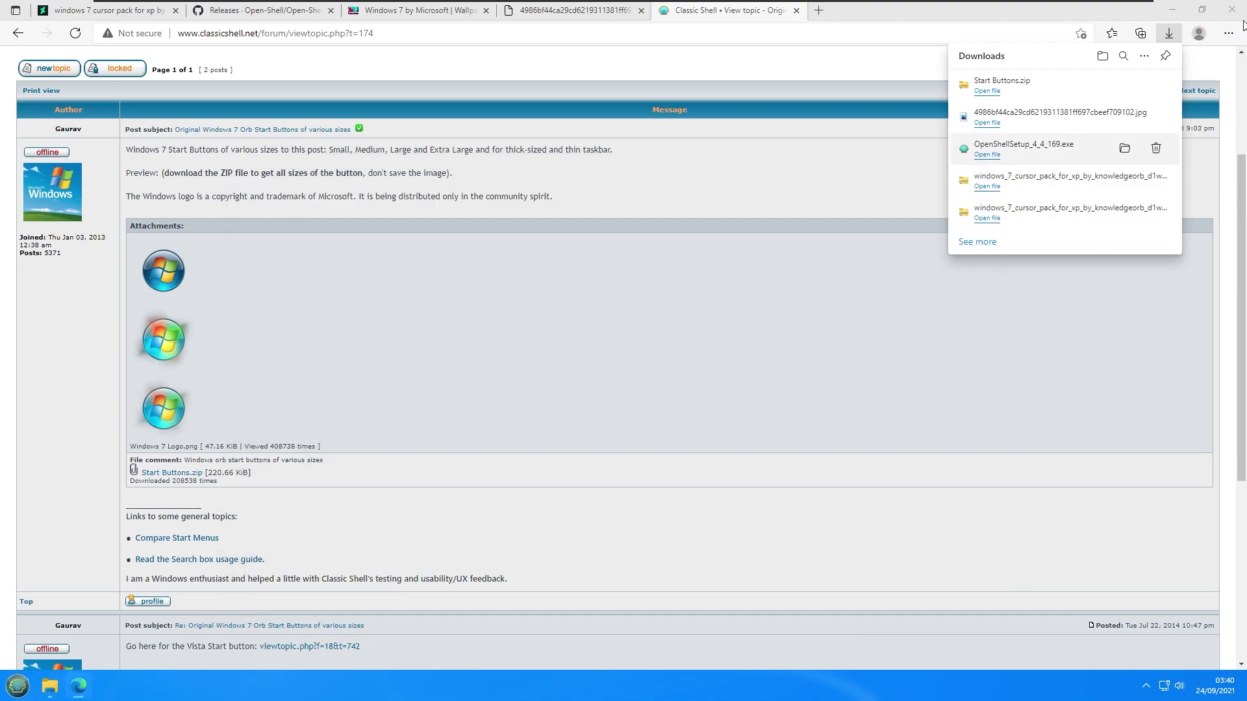
right_click(20, 687)
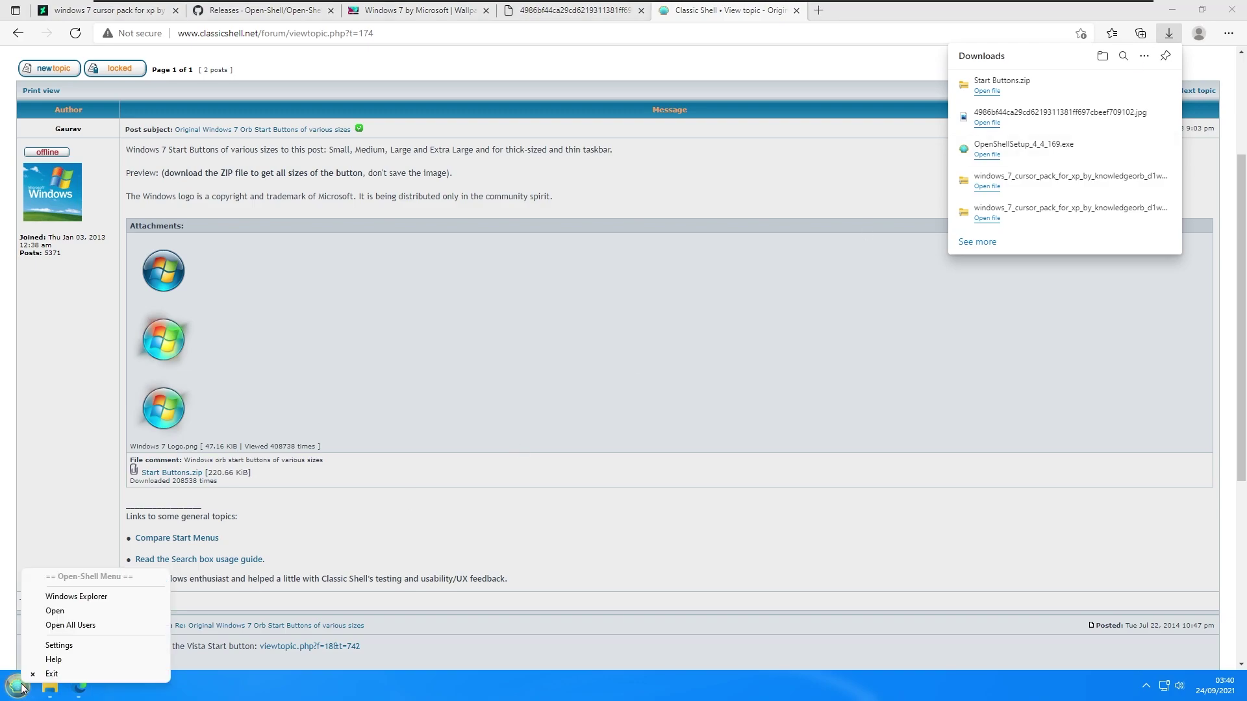
Step: Open Open-Shell Settings' Start Menu Style tab and set the start button to Custom
left_click(90, 646)
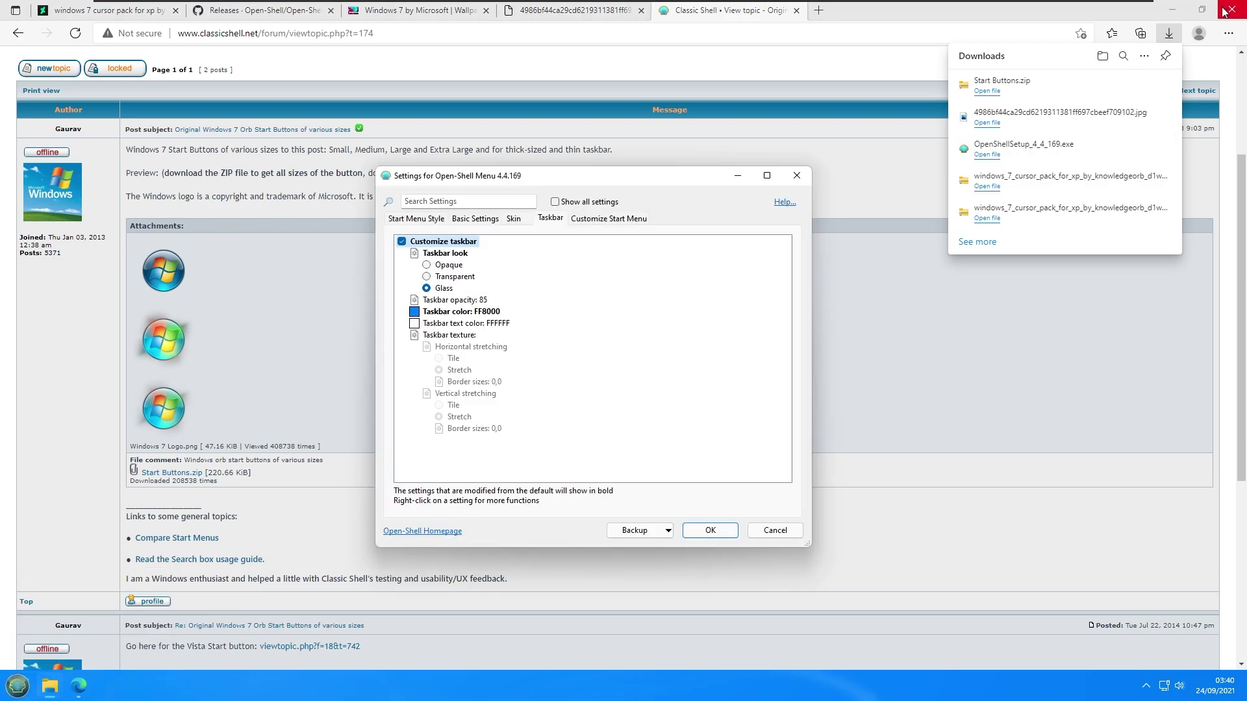
left_click(1172, 10)
left_click(425, 218)
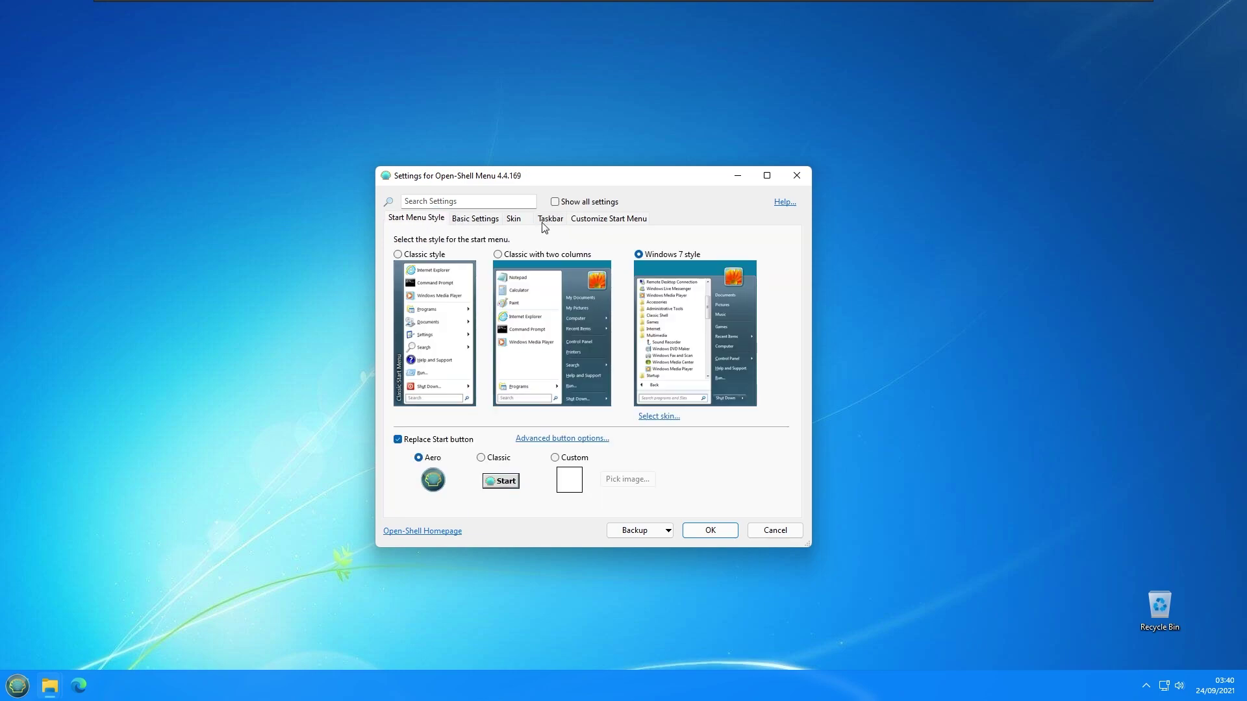
left_click_drag(515, 171, 517, 160)
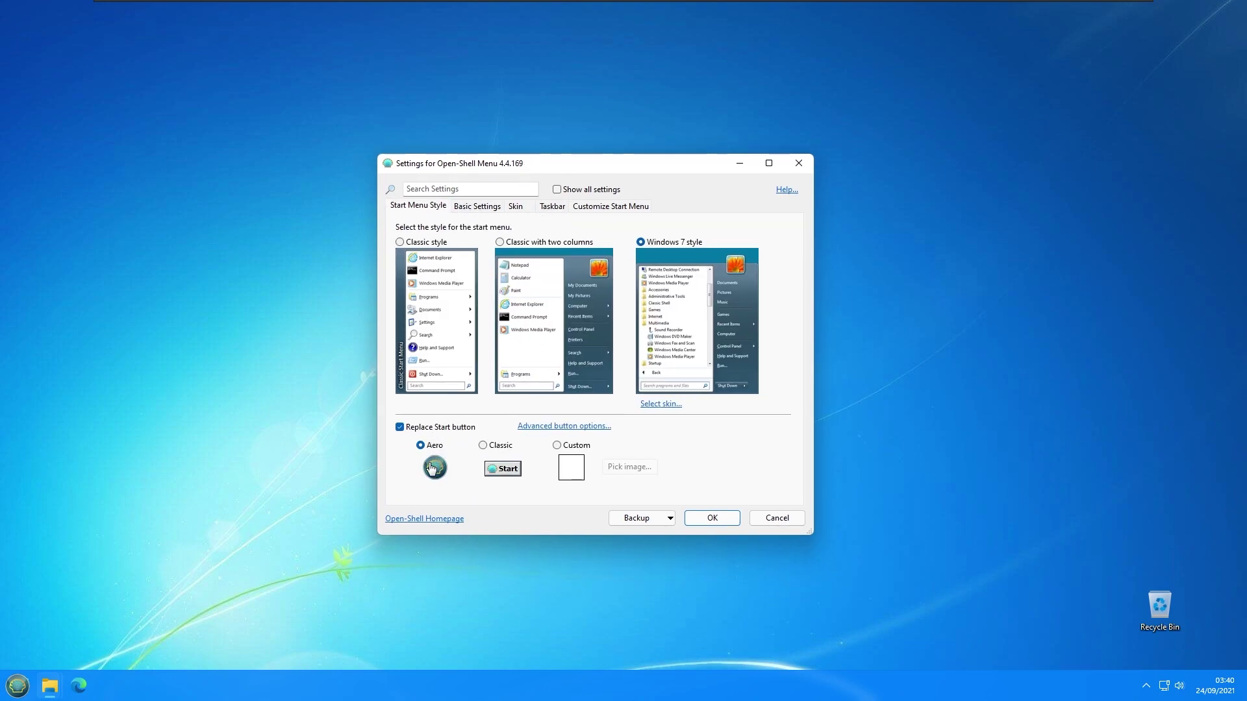
left_click(573, 447)
Step: Pick WindowsStartButtonMedium (Thick taskbar) from Downloads\Start Buttons as the orb, save, and test the start menu
left_click(629, 467)
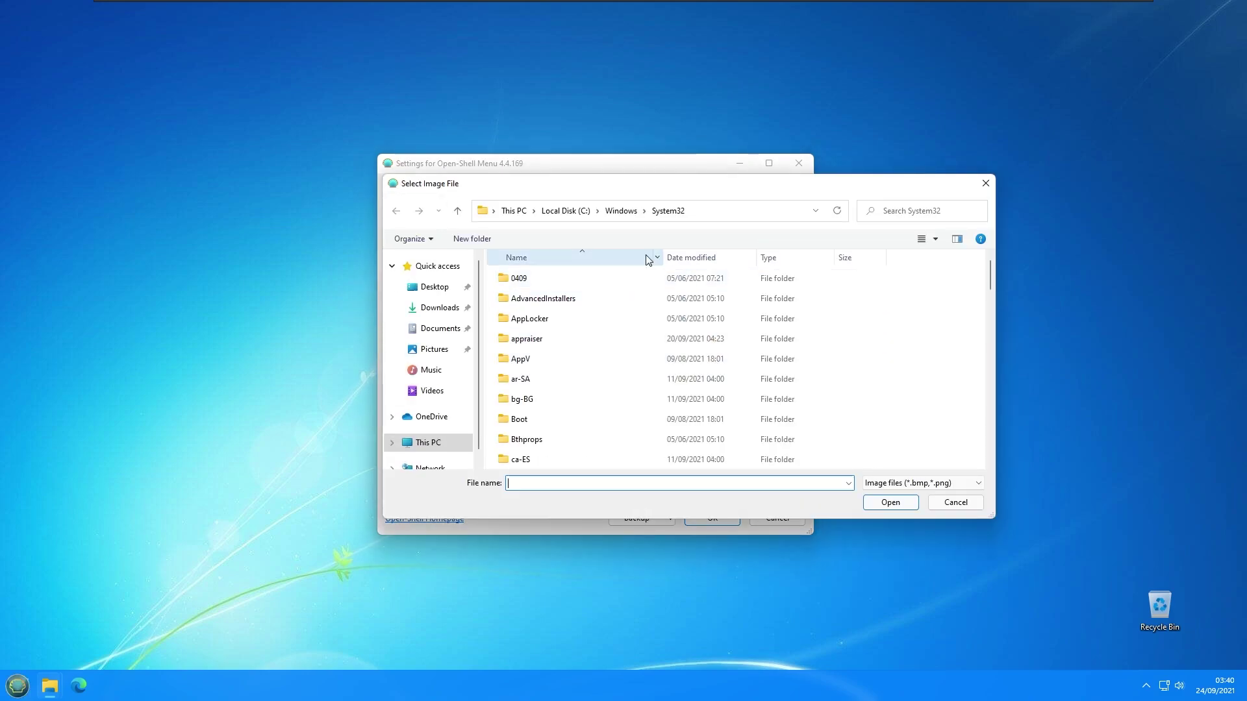
left_click(434, 310)
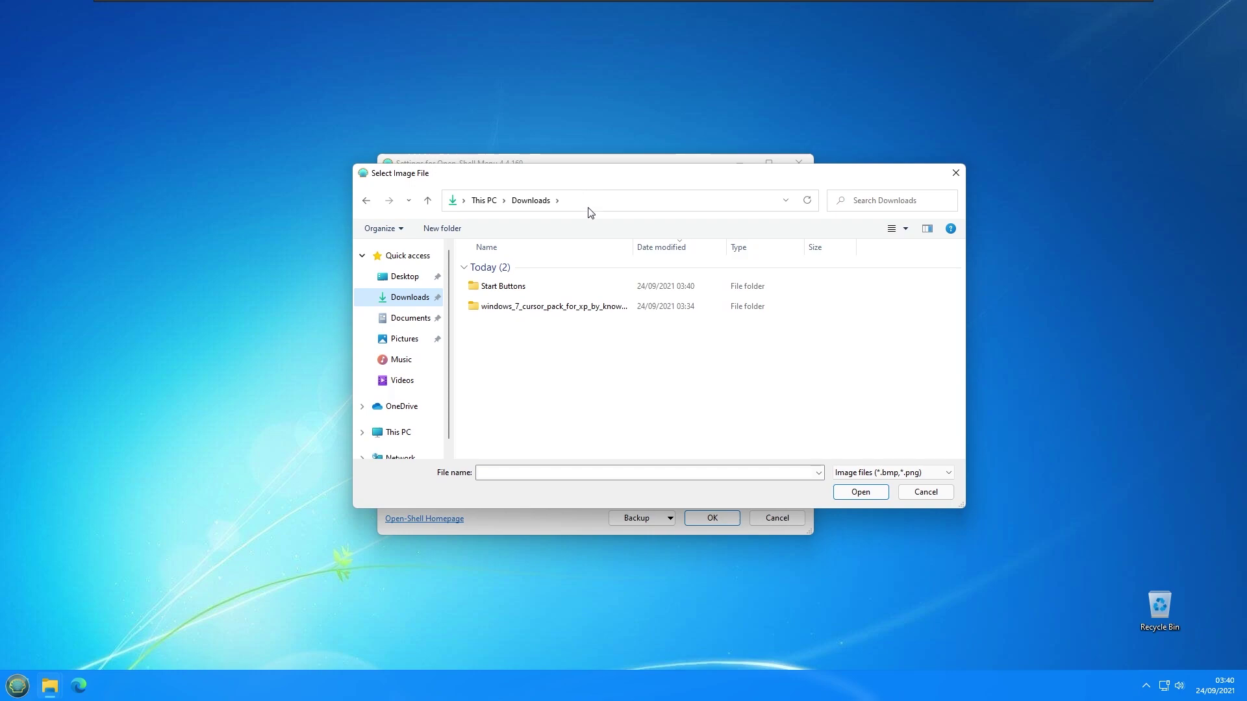
double_click(550, 288)
left_click(784, 258)
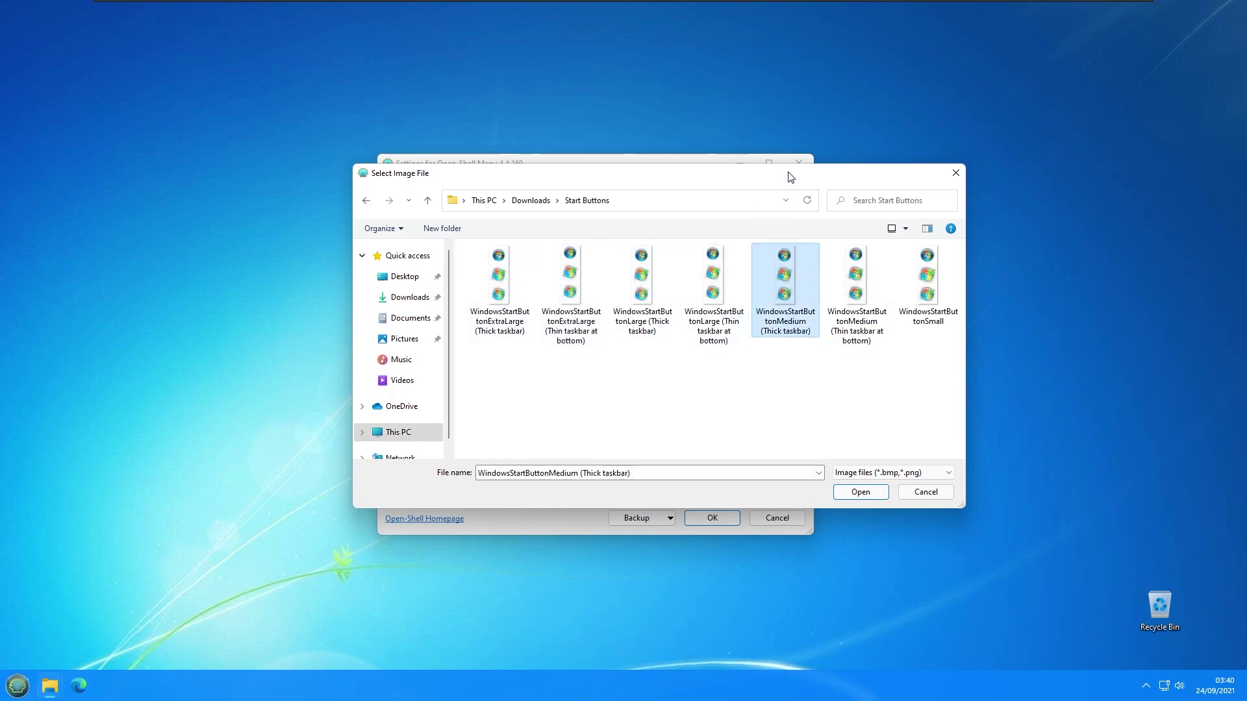
left_click_drag(788, 176, 755, 176)
left_click(826, 492)
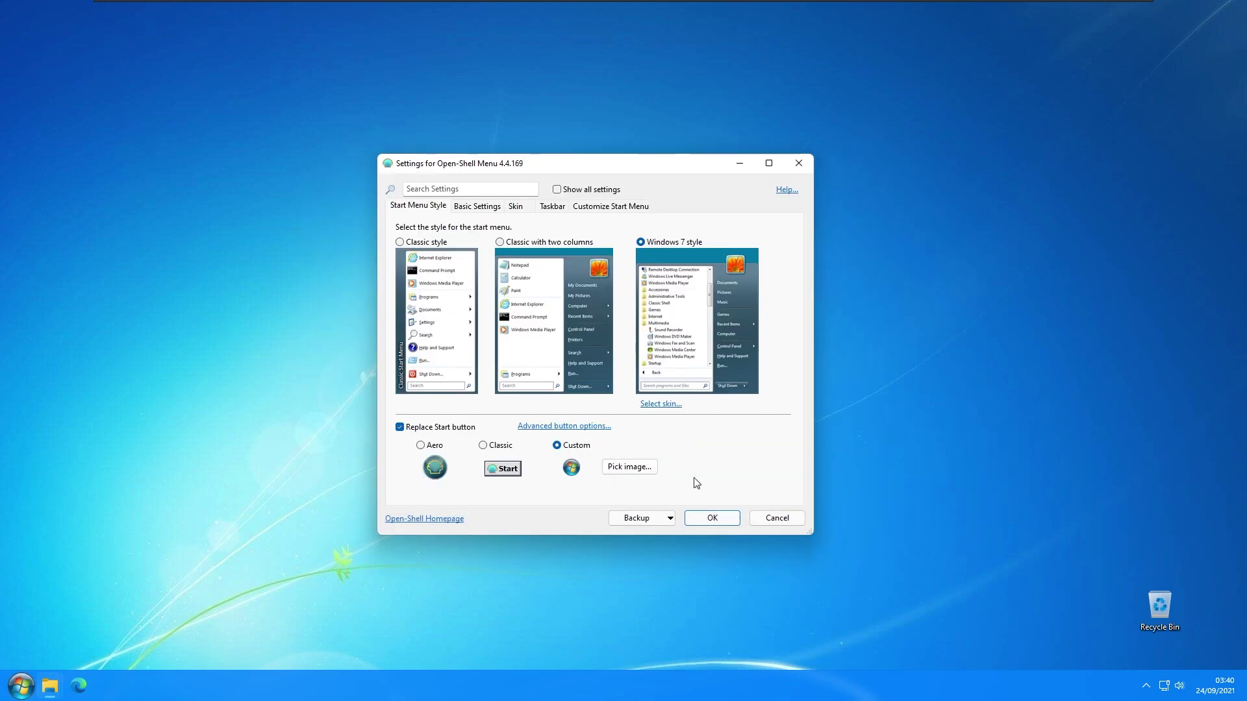
left_click(712, 518)
left_click(28, 688)
left_click(265, 573)
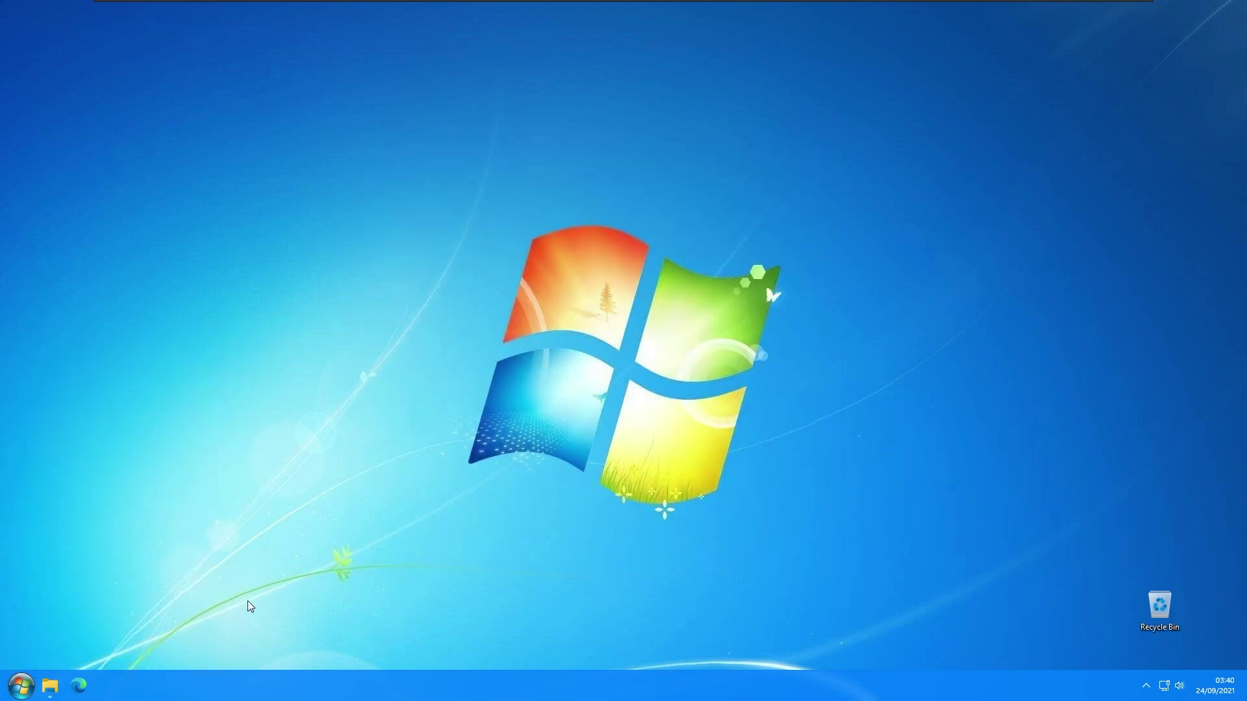
key("super")
left_click(389, 532)
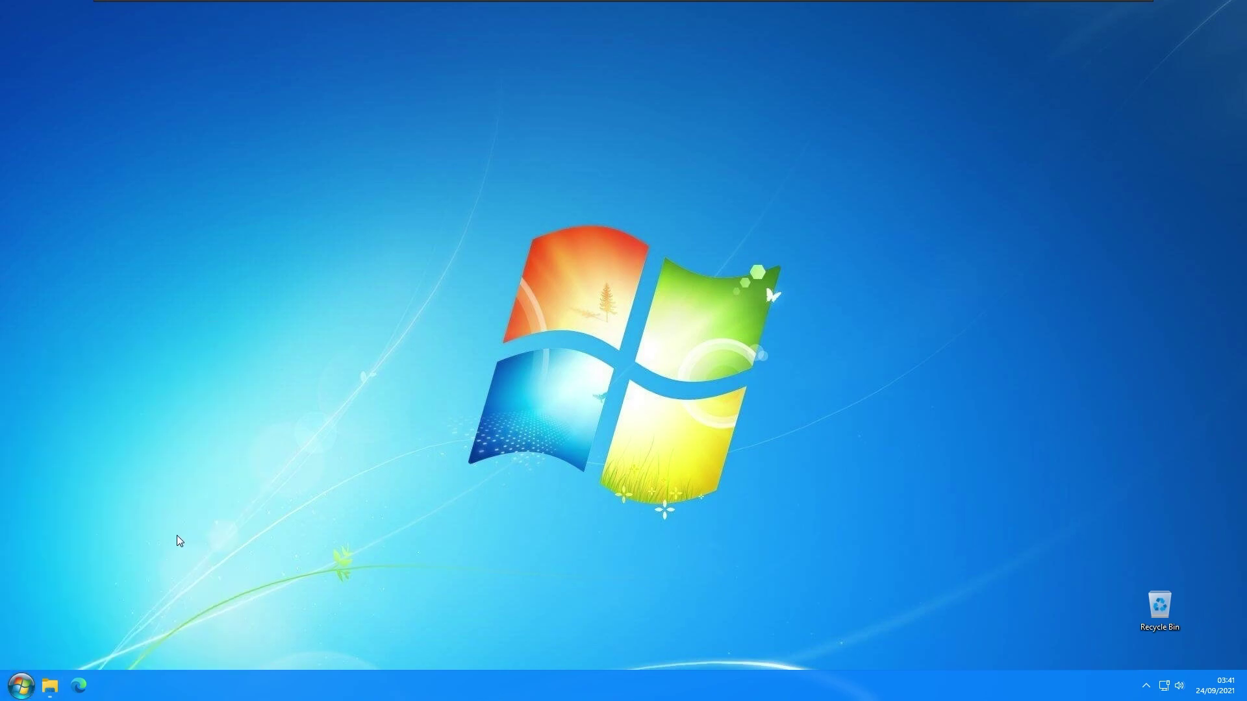